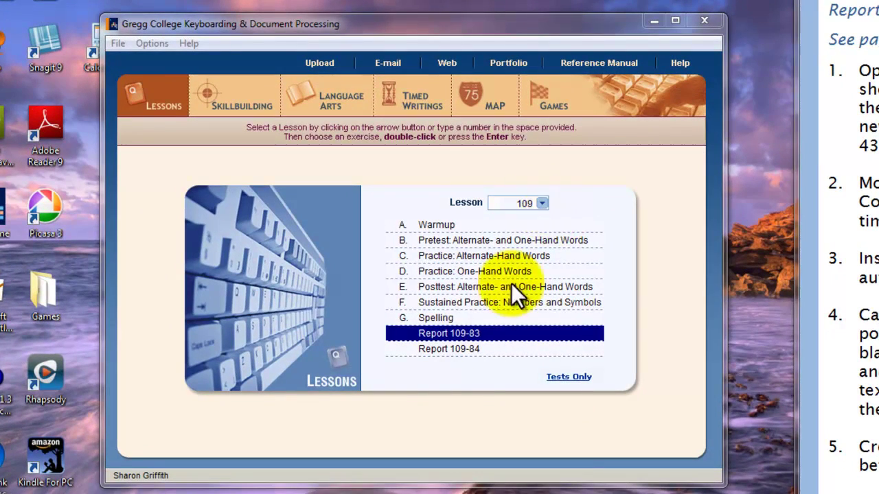
Open Report 109-83 in Word, starting from the Report 108-81 newsletter document.
double_click(451, 334)
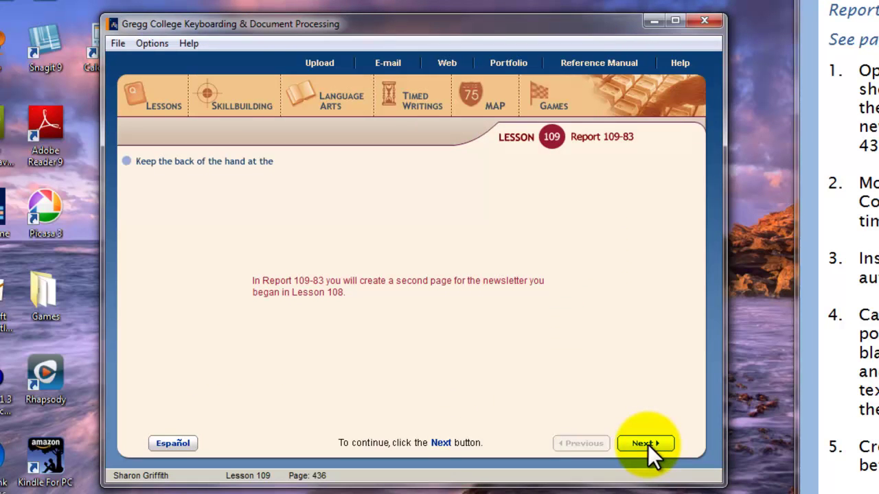
click(647, 444)
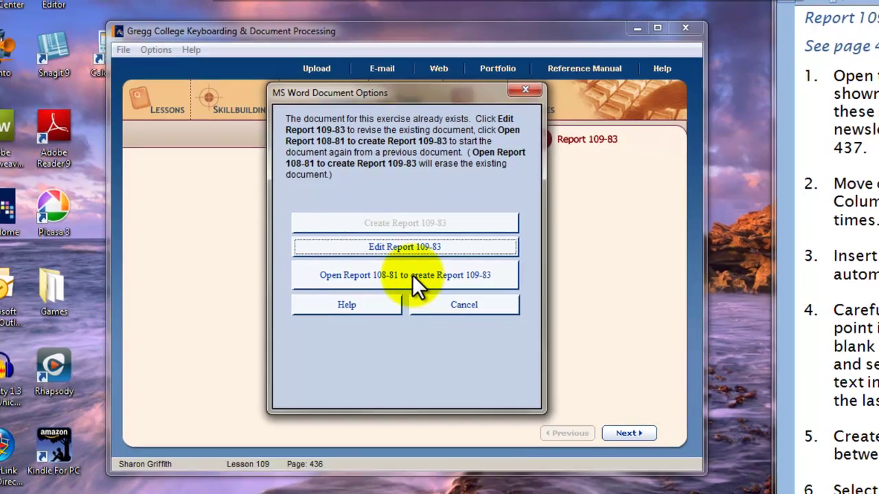
click(420, 278)
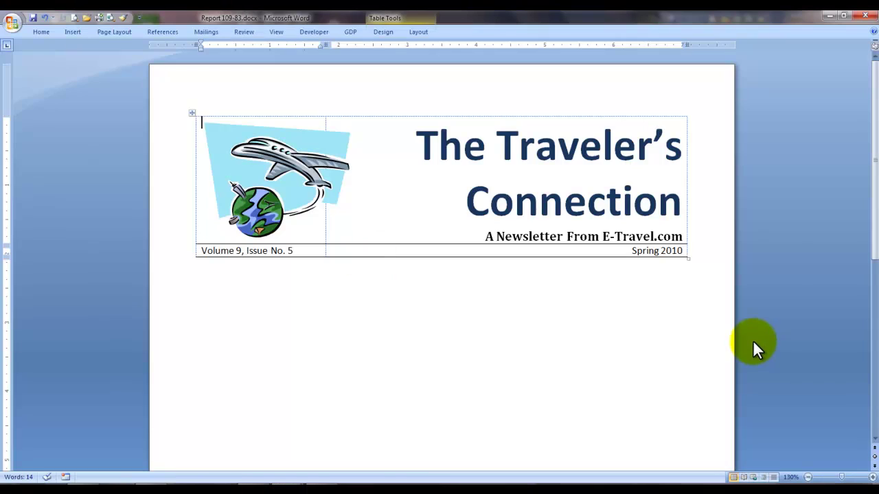
Restore the Word window and widen it beside the instructions.
click(843, 15)
drag(101, 475, 10, 474)
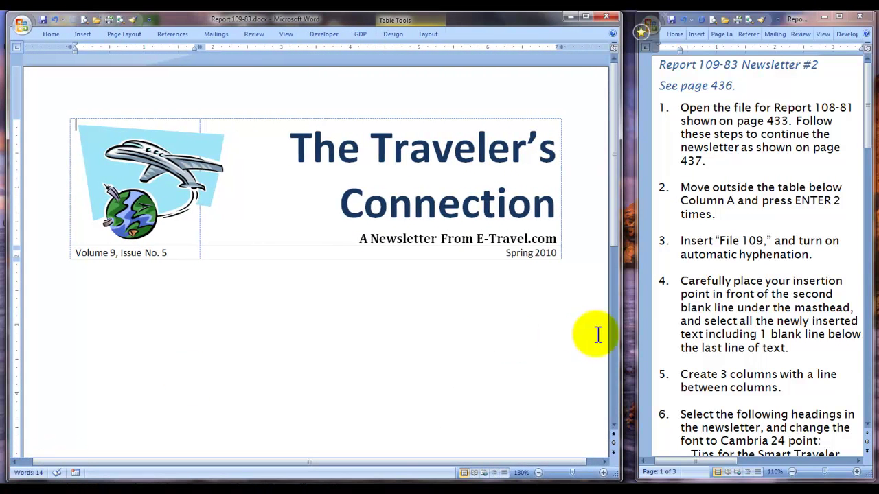
drag(620, 306, 637, 302)
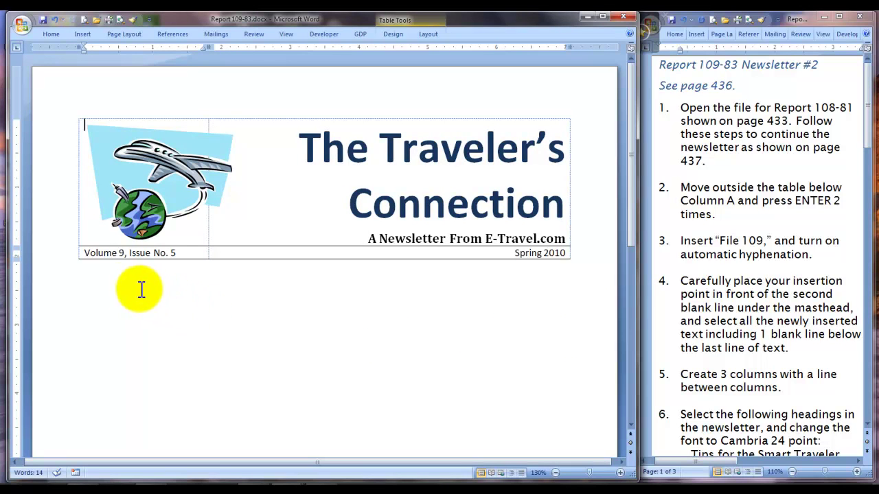
Pin the ribbon, show formatting marks, and add two blank lines below the masthead table.
click(93, 275)
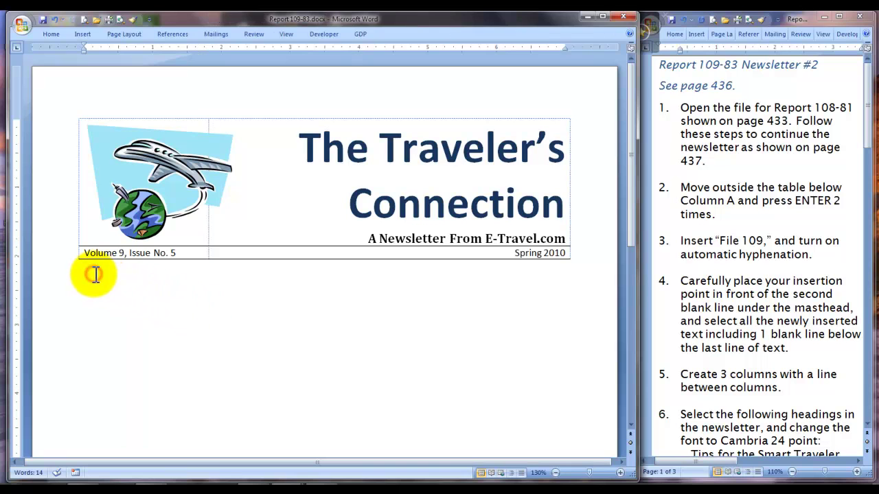
double_click(47, 34)
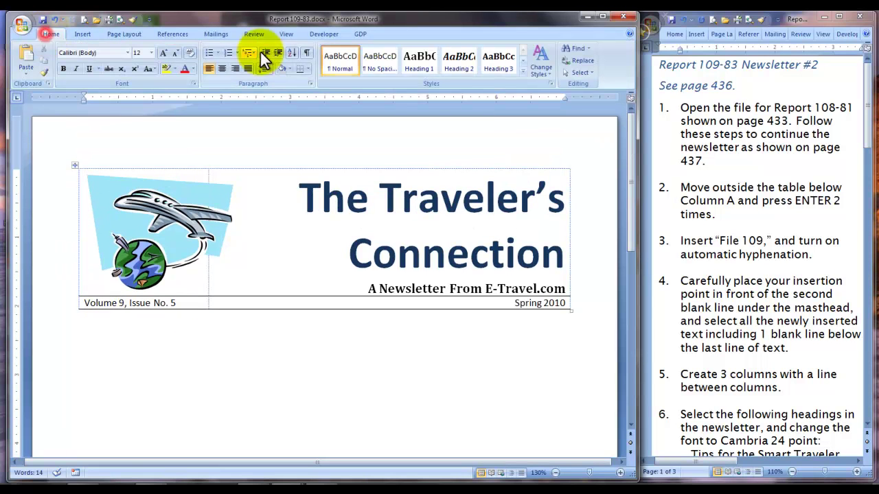
click(307, 53)
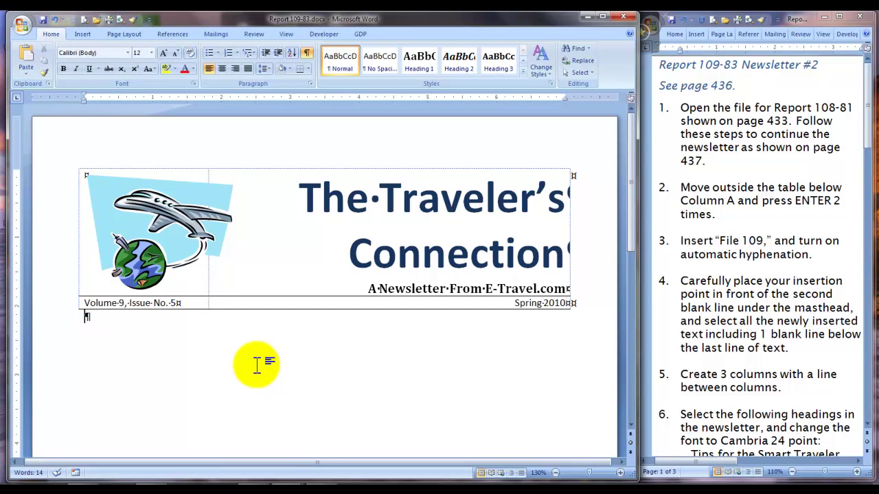
key(Return)
key(Return)
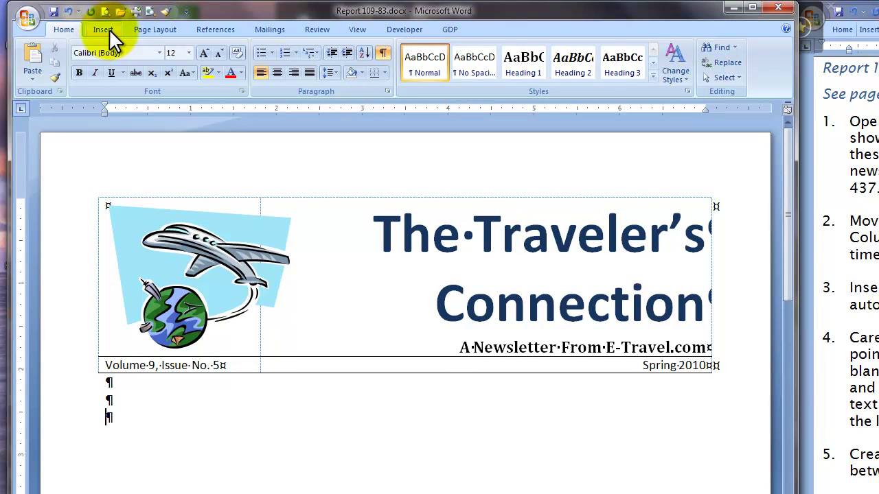
Insert the text of file 109.docx from the GDPData folder below the masthead.
click(107, 29)
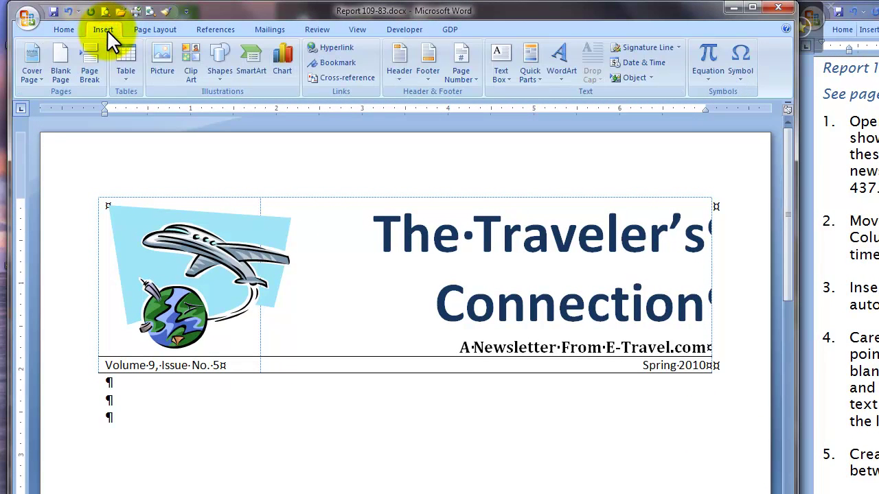
click(650, 78)
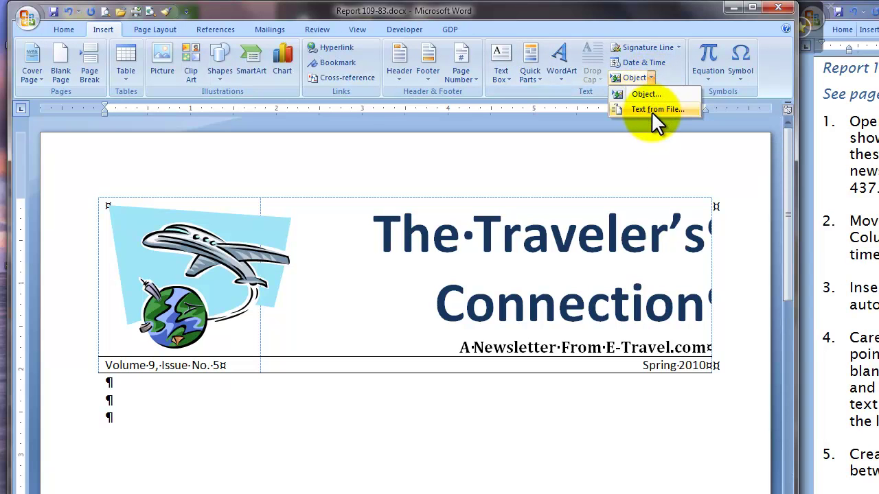
click(650, 111)
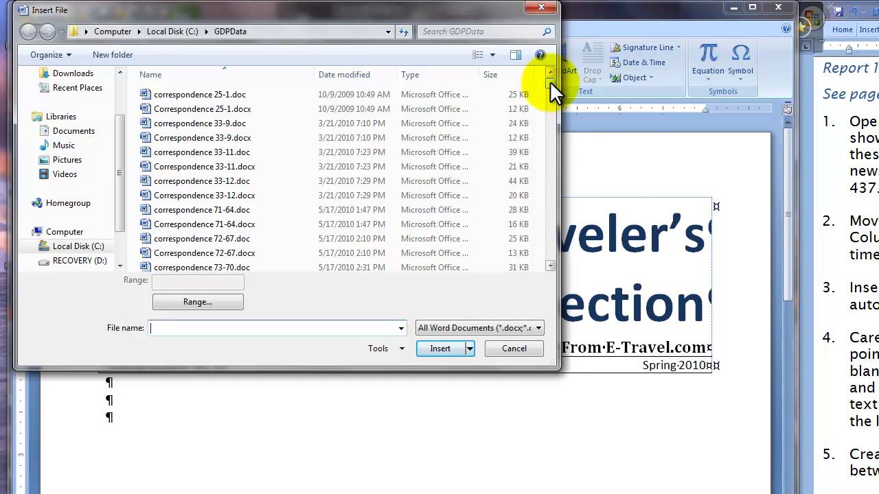
click(551, 236)
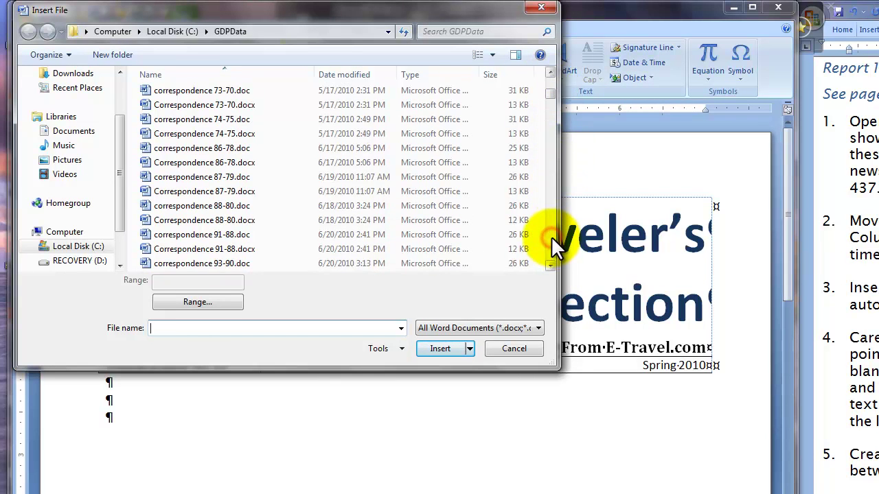
click(551, 236)
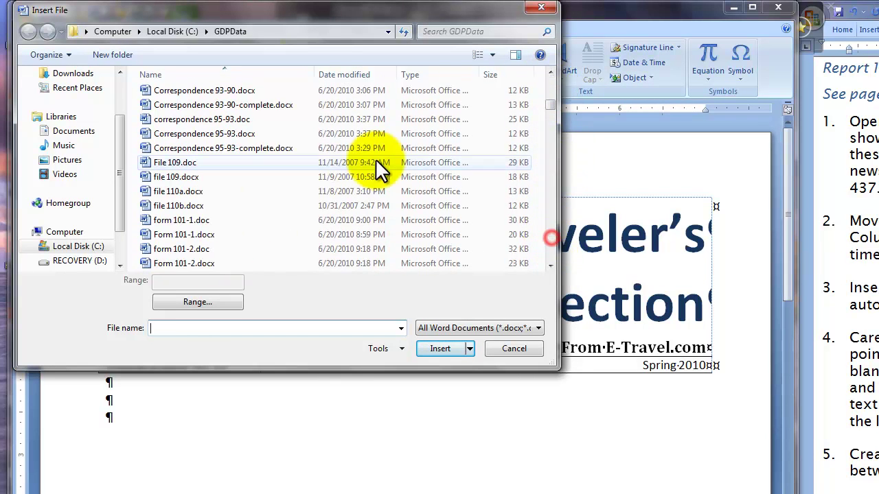
click(179, 178)
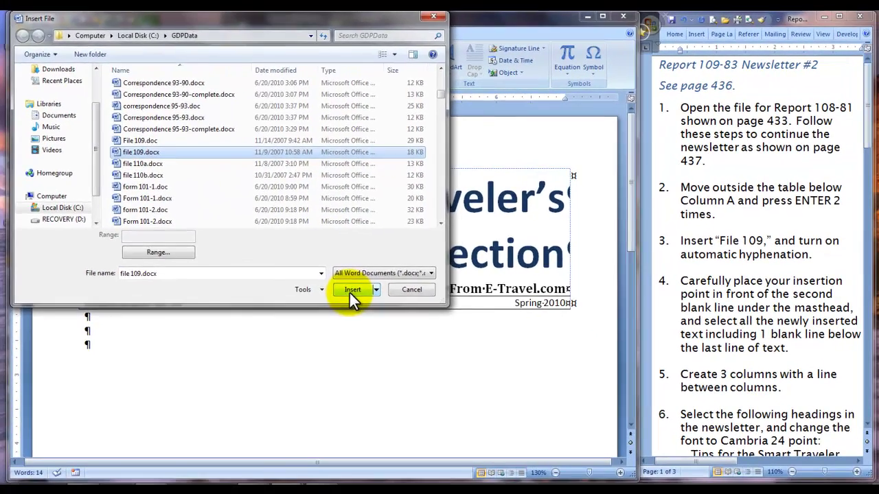
click(440, 348)
scroll(357, 313, up, 10)
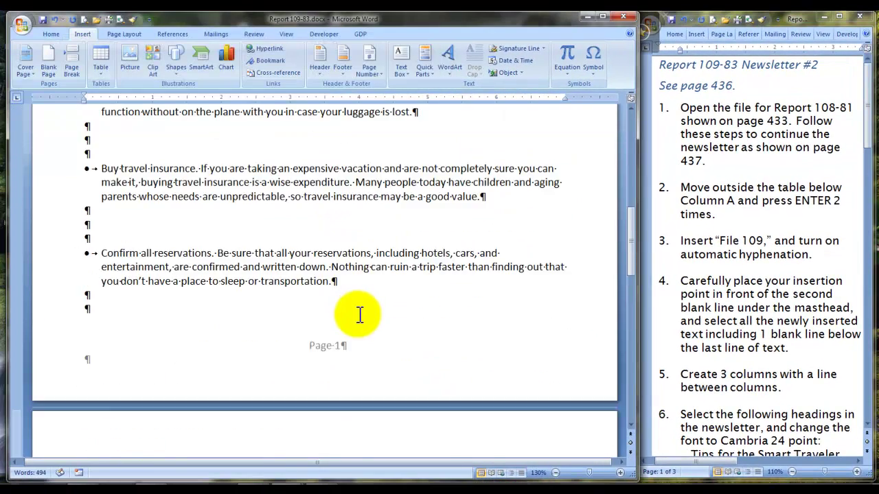
From the second blank line under the masthead, set Hyphenation to Automatic and review the text.
scroll(358, 313, up, 5)
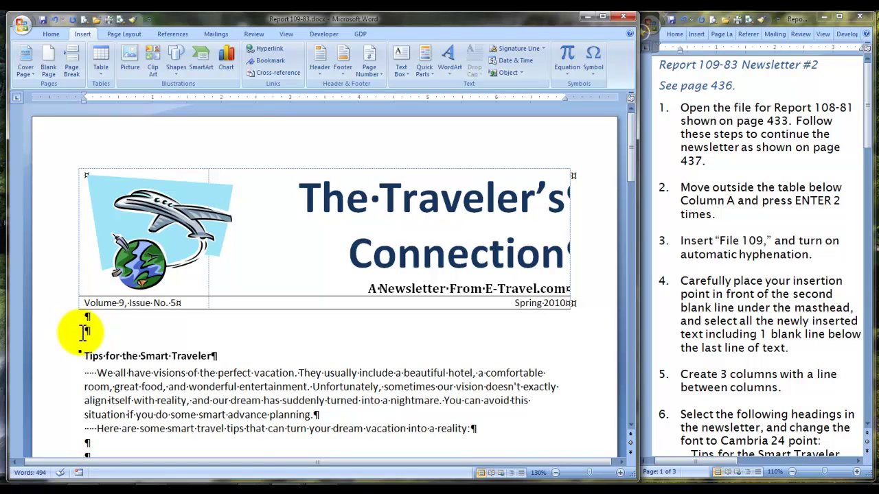
click(83, 331)
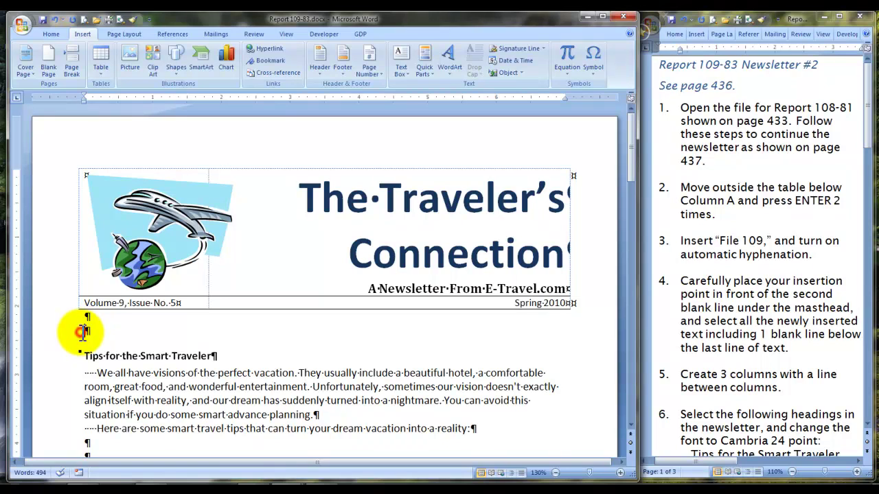
click(130, 39)
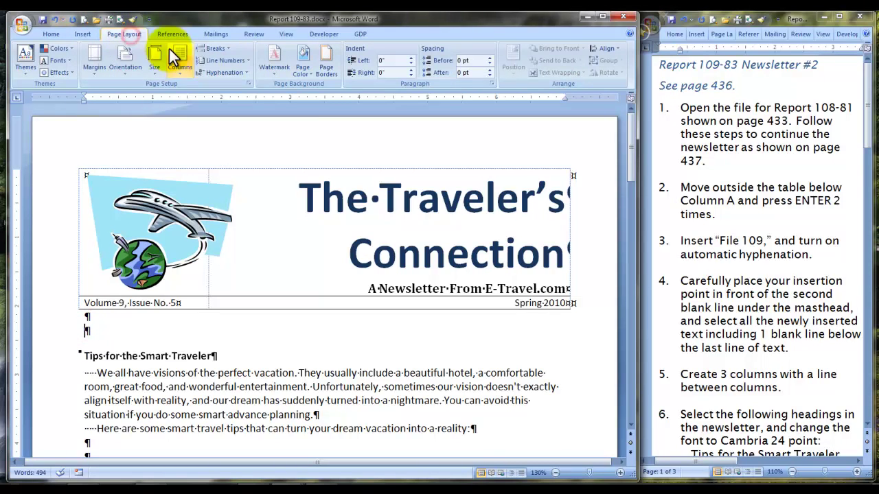
click(246, 71)
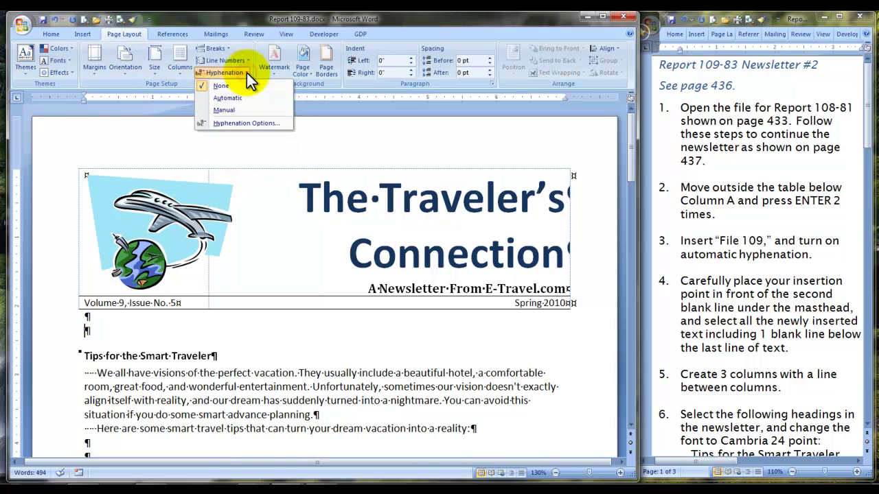
click(205, 96)
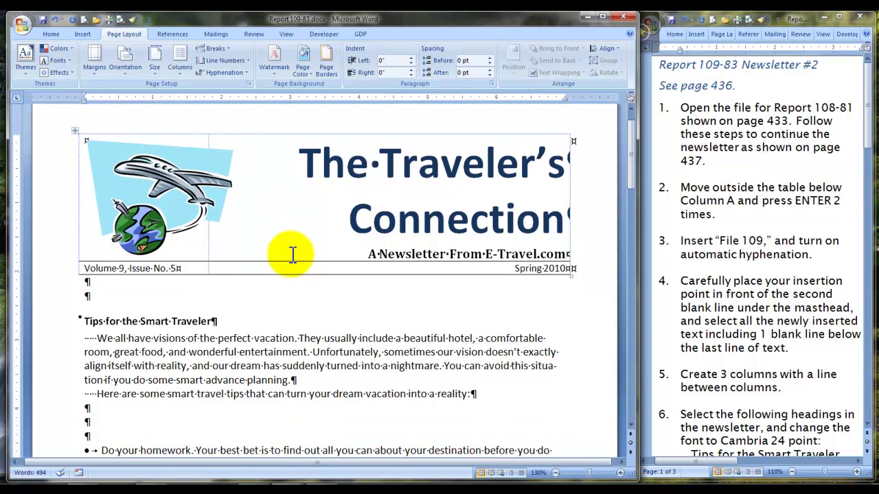
scroll(292, 253, down, 1)
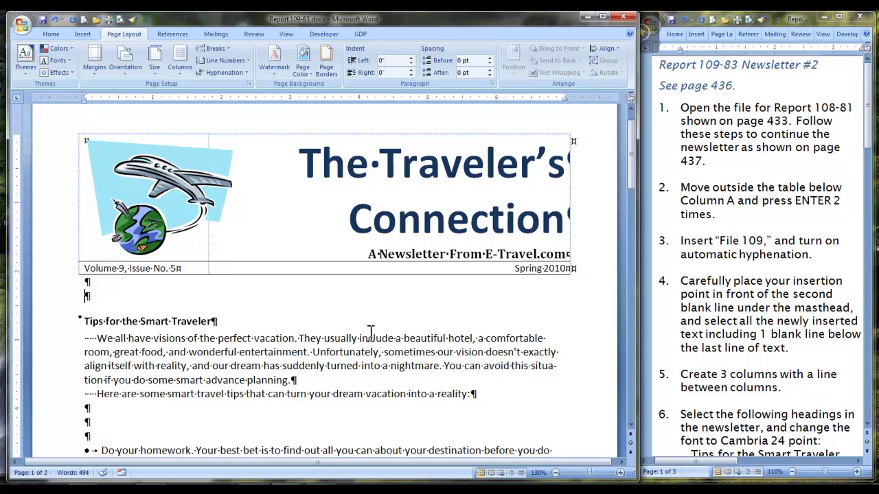
scroll(369, 331, down, 20)
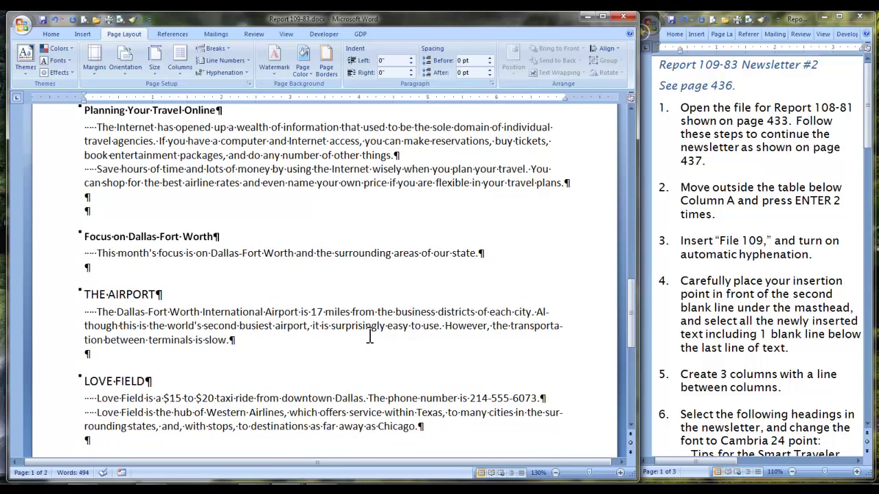
scroll(369, 332, down, 8)
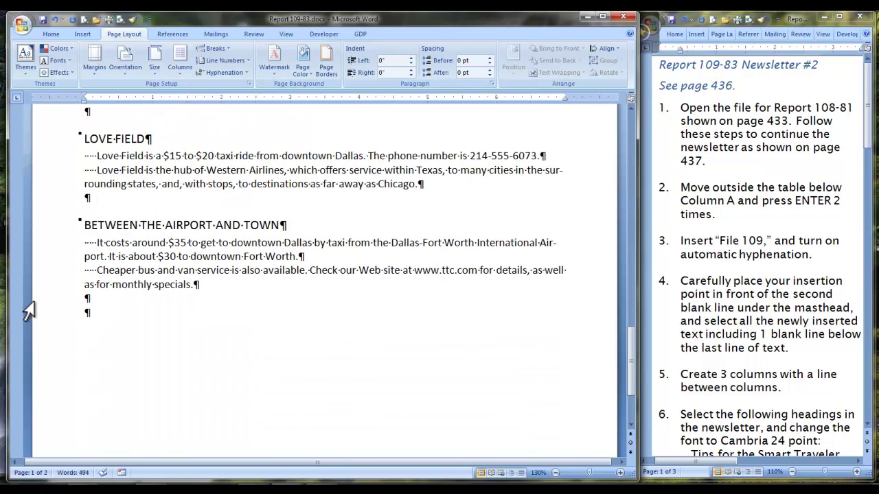
Select the inserted article text plus one blank line in the newsletter.
shift+click(84, 313)
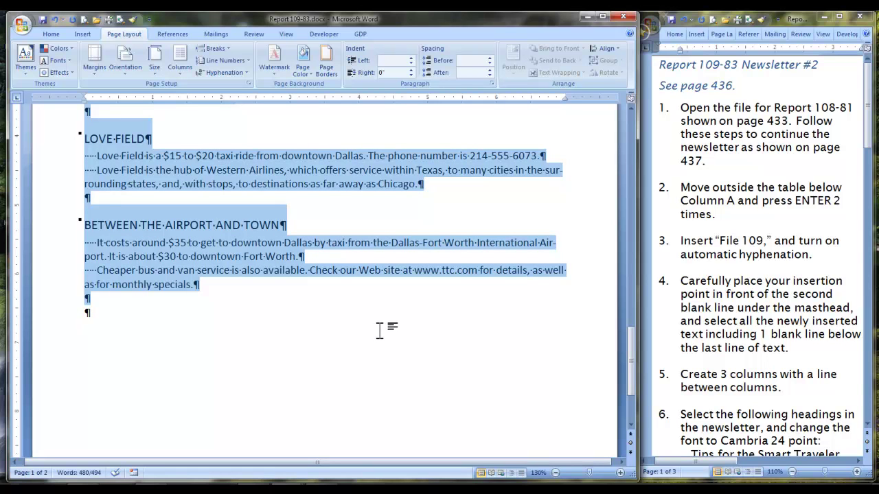
drag(872, 140, 875, 202)
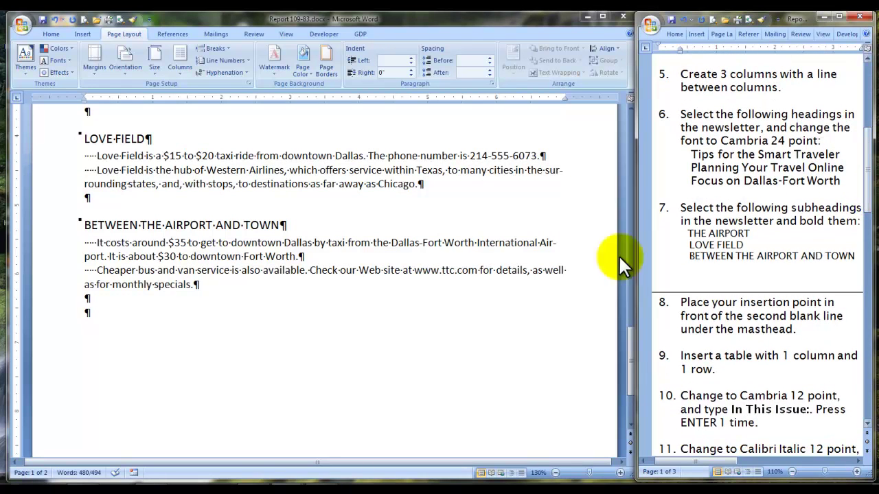
click(48, 40)
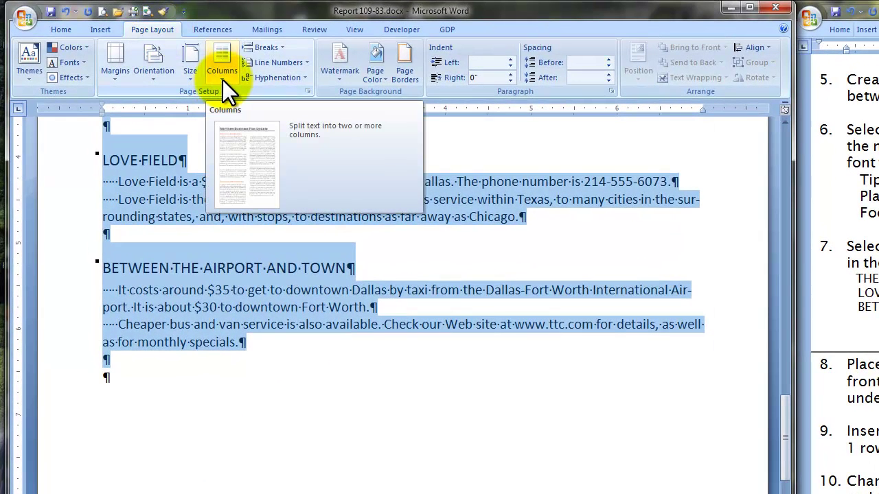
Apply a Three-column layout with Line between to the selected articles.
click(222, 80)
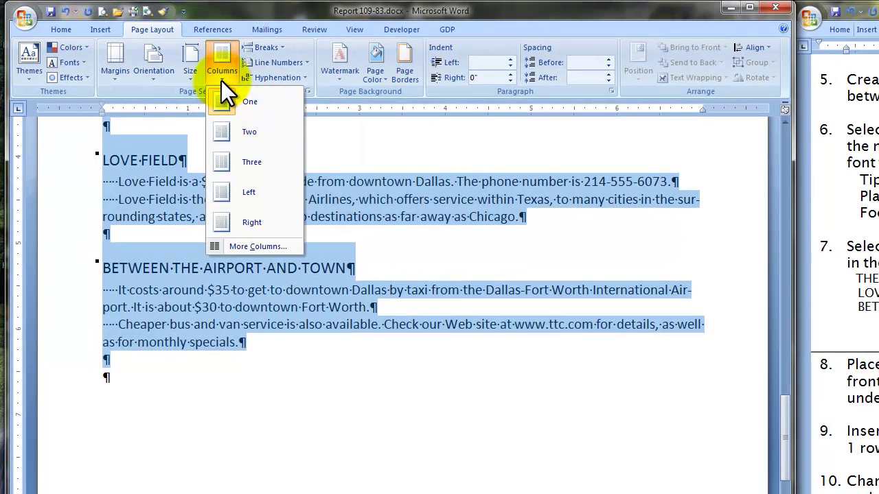
click(241, 248)
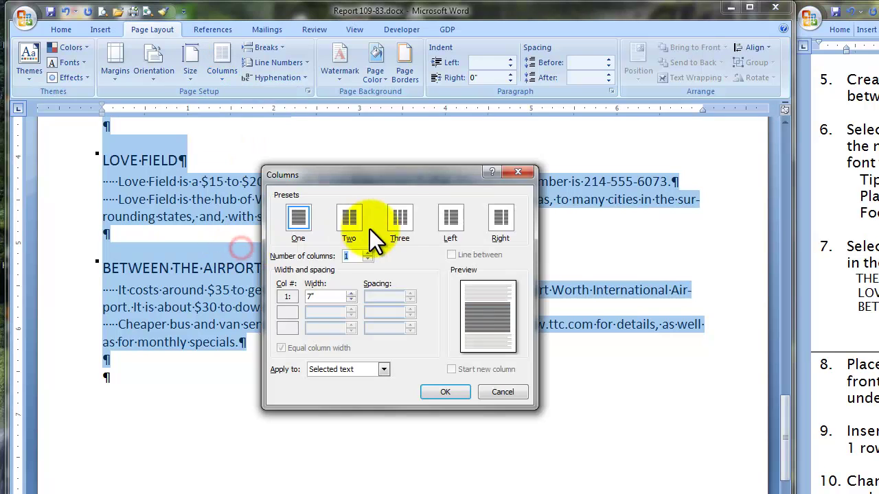
click(401, 215)
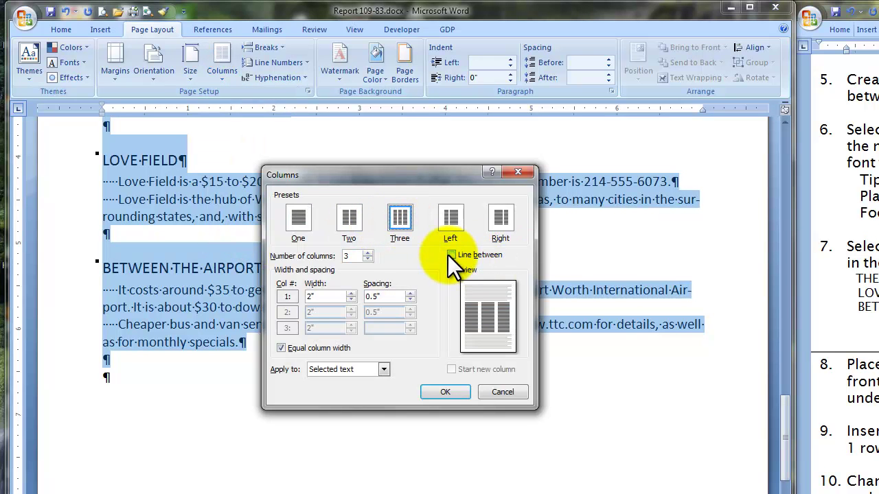
click(450, 254)
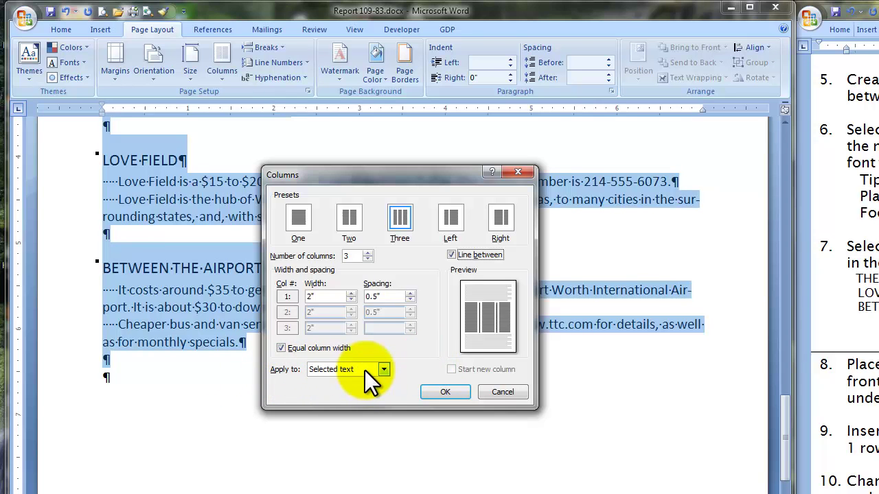
click(445, 391)
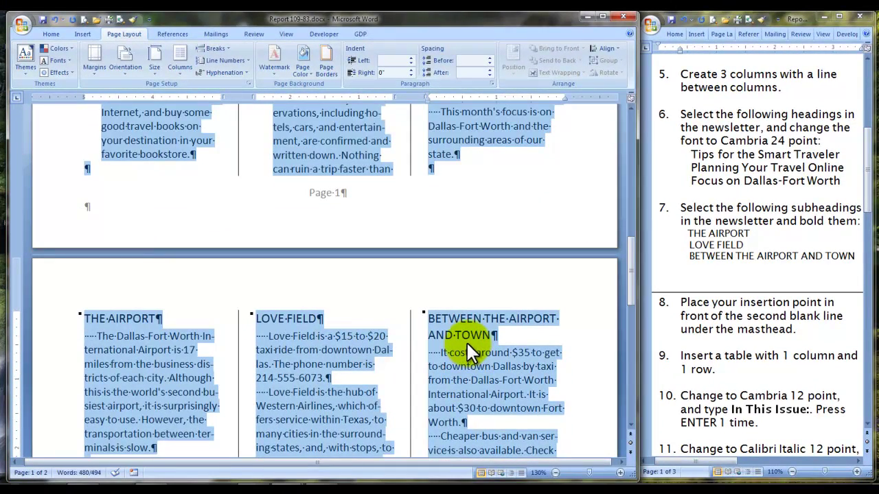
scroll(469, 340, down, 15)
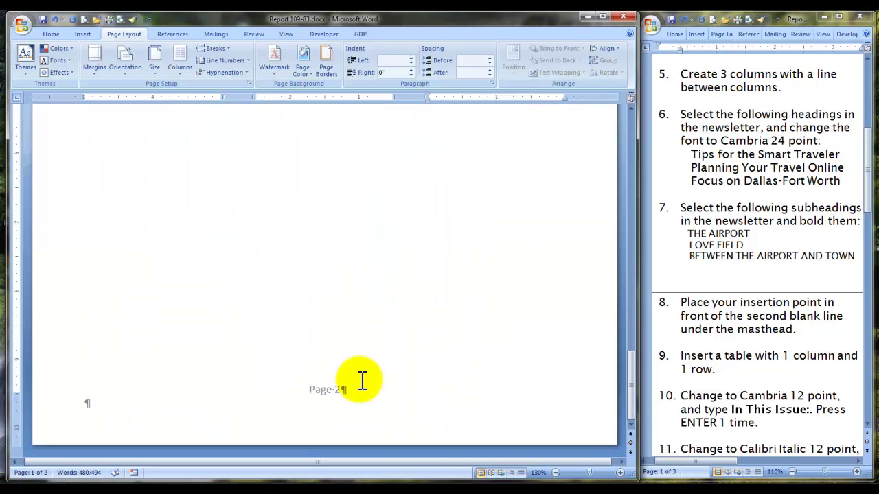
scroll(436, 358, up, 5)
scroll(439, 358, up, 10)
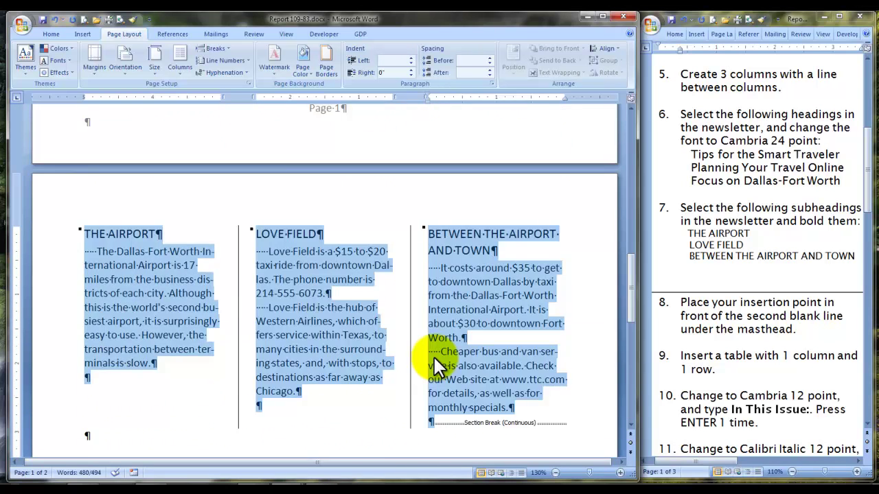
scroll(432, 355, up, 7)
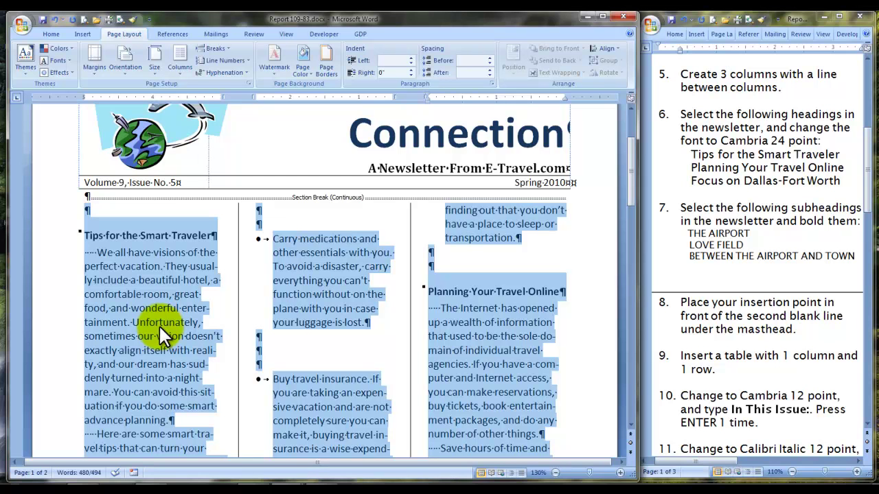
Set the heading 'Tips for the Smart Traveler' to Cambria 24 point.
click(55, 236)
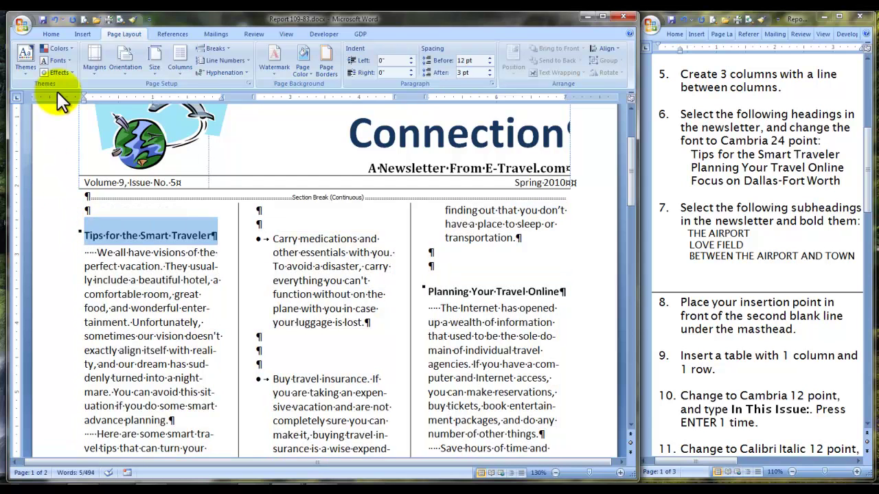
click(51, 33)
click(127, 52)
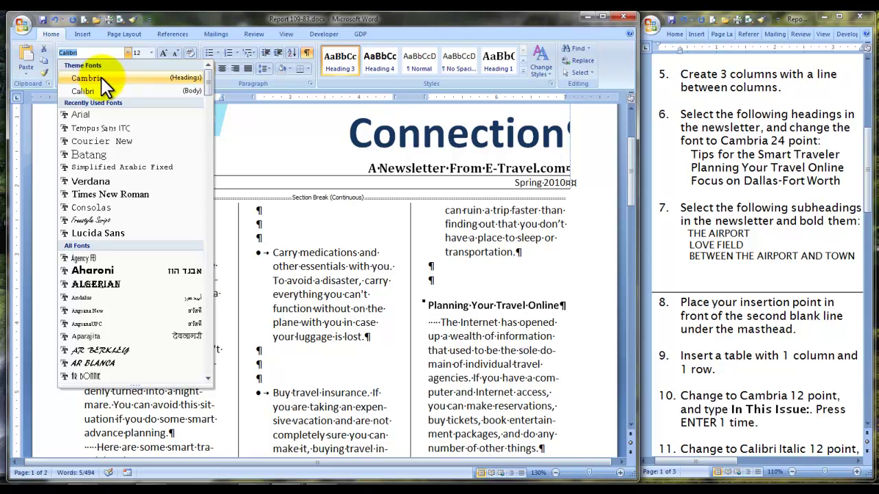
click(101, 77)
click(151, 53)
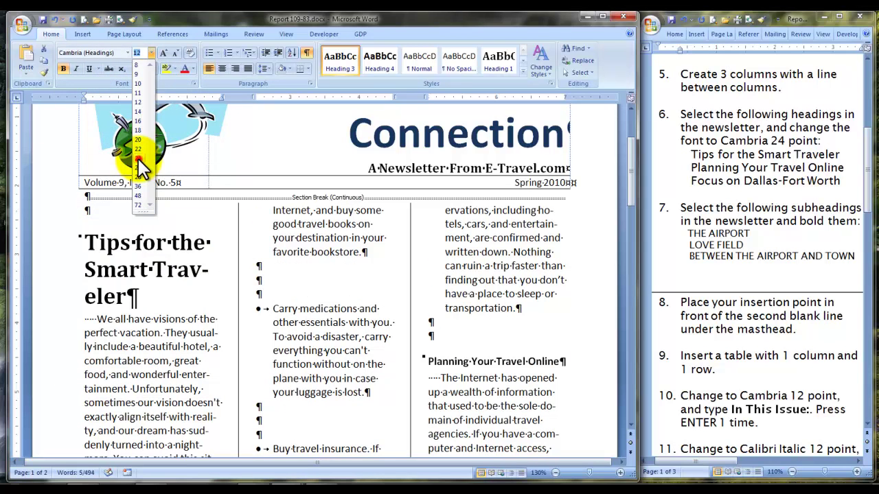
click(141, 169)
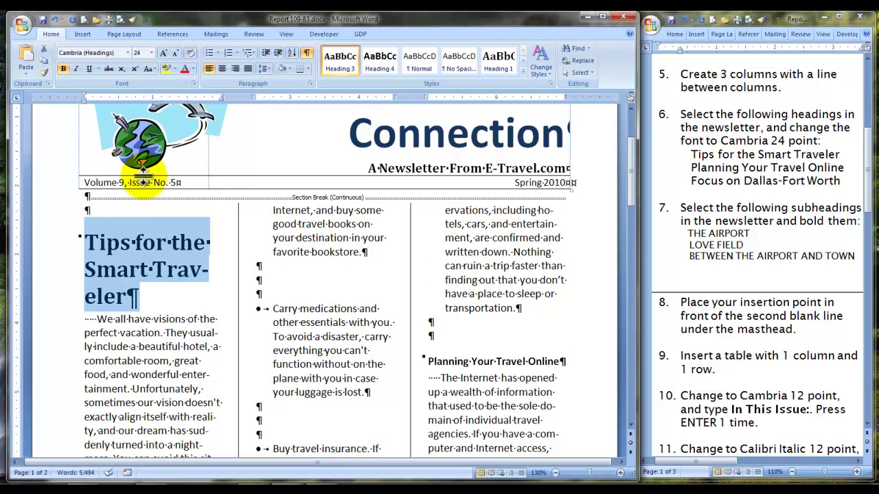
Set the heading 'Planning Your Travel Online' to Cambria 24 point.
click(410, 364)
click(128, 53)
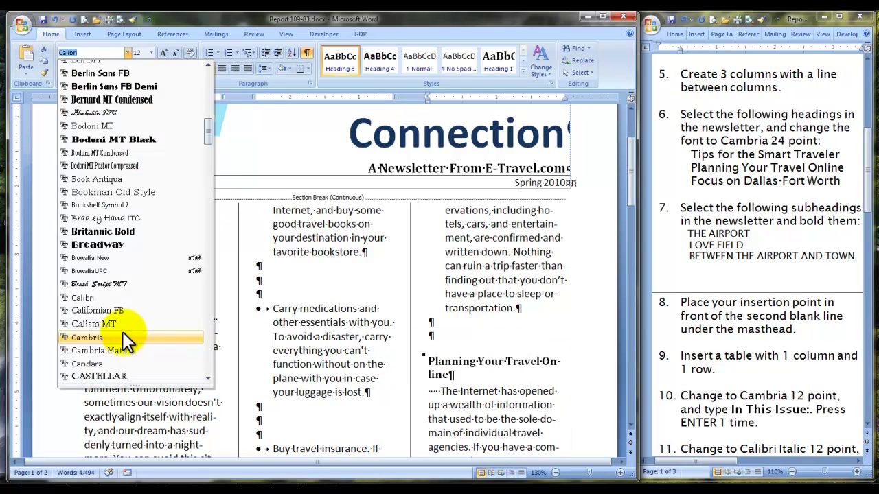
click(117, 338)
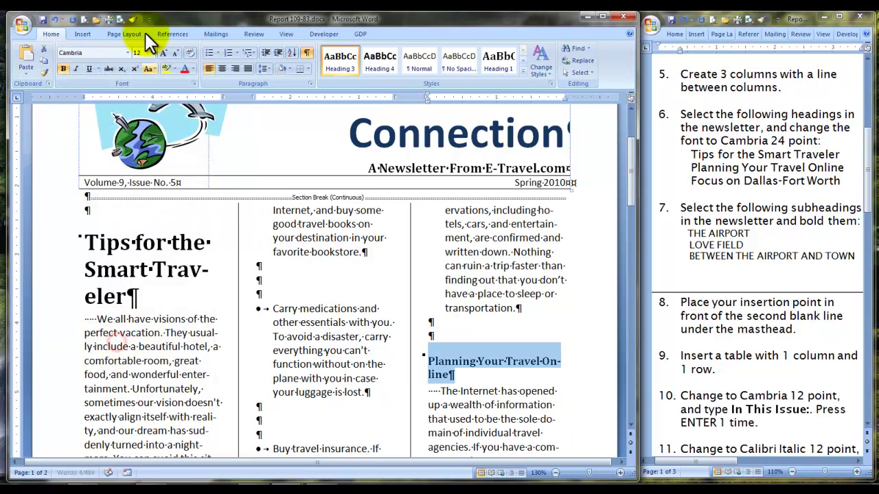
click(151, 53)
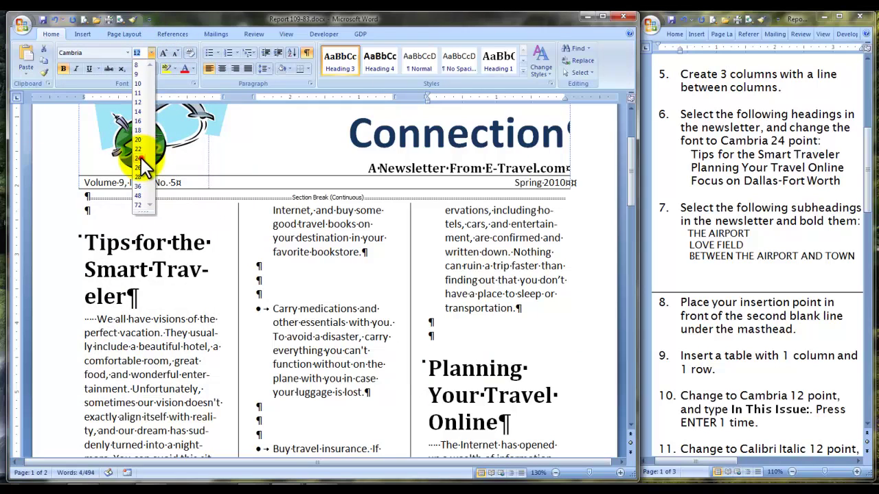
click(141, 158)
Set the heading 'Focus on Dallas-Fort Worth' to Cambria 24 point.
scroll(483, 369, down, 8)
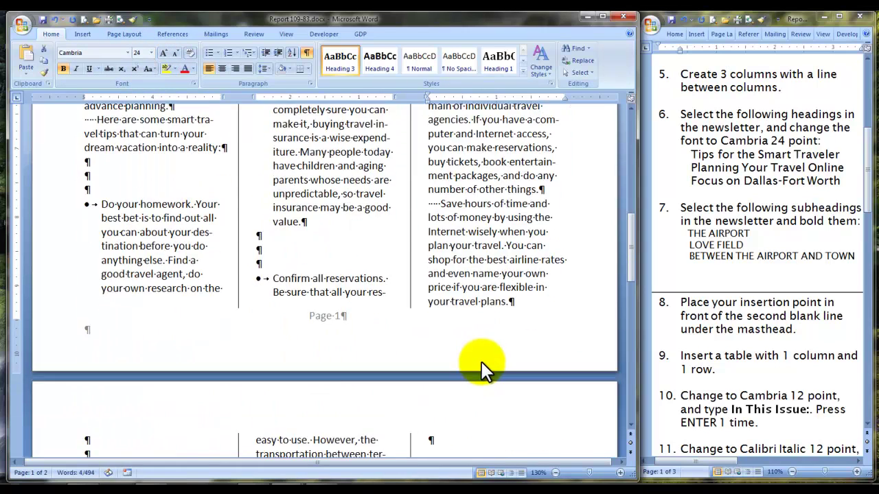
scroll(482, 369, down, 5)
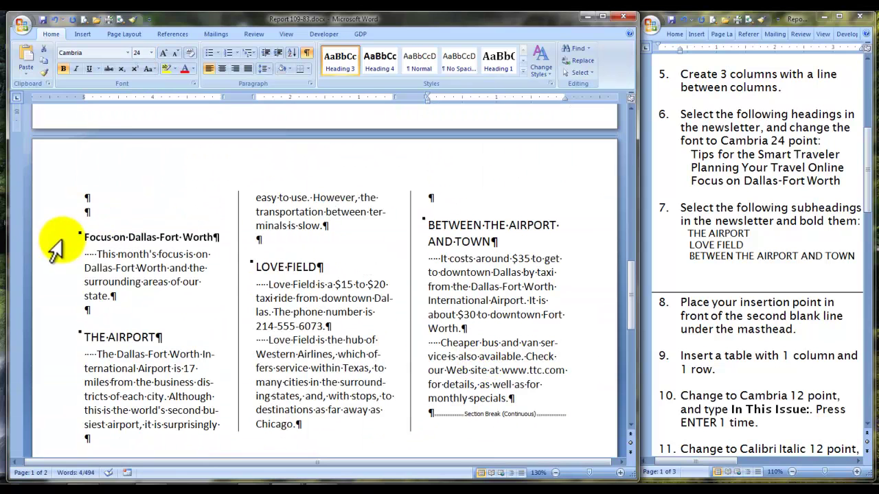
click(58, 240)
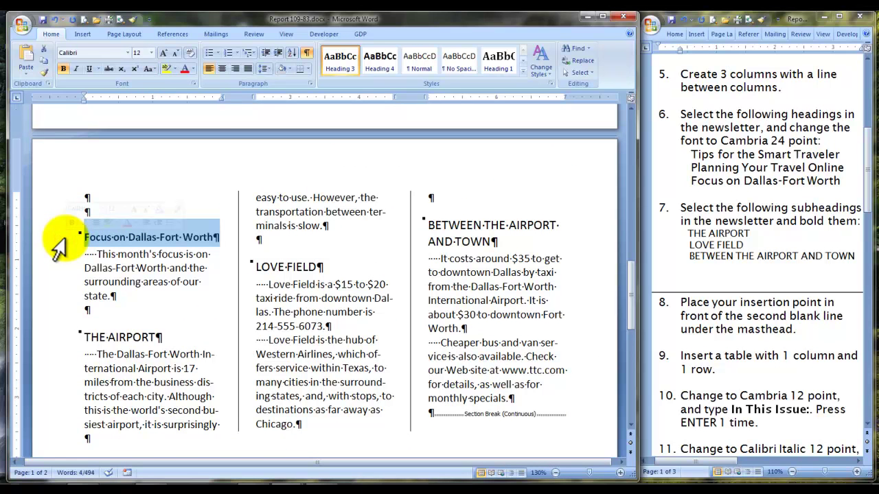
click(127, 52)
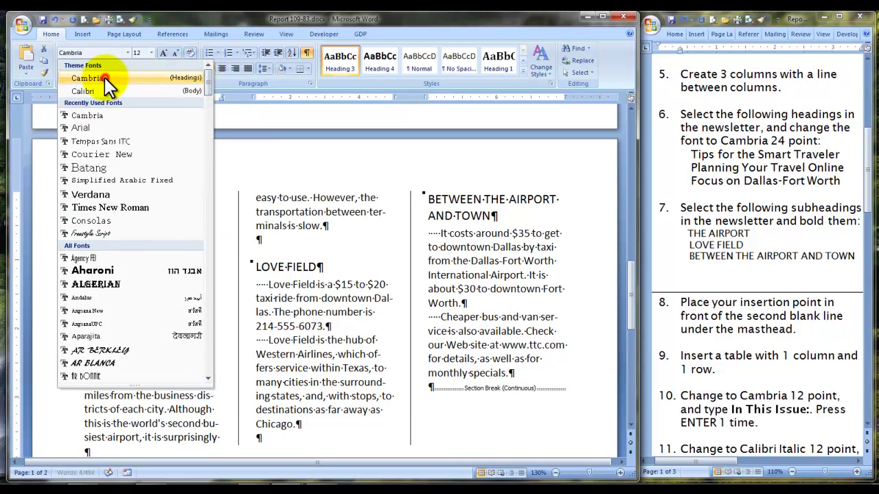
click(104, 77)
click(150, 52)
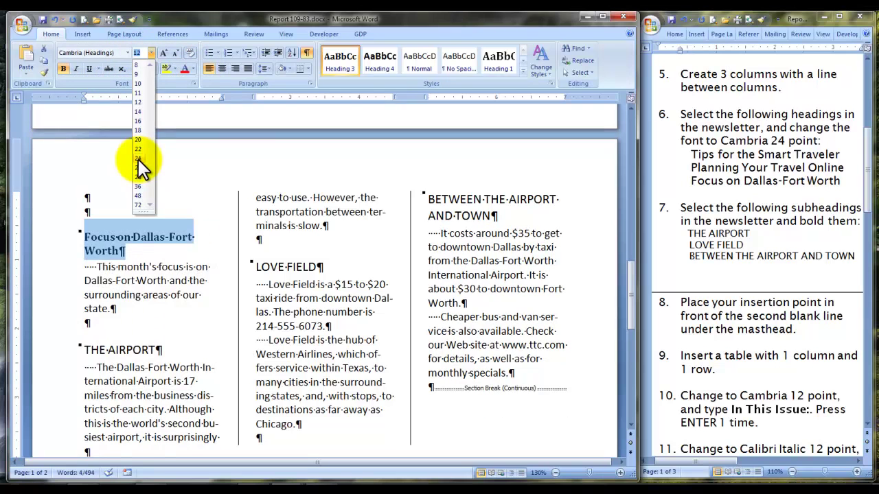
click(138, 159)
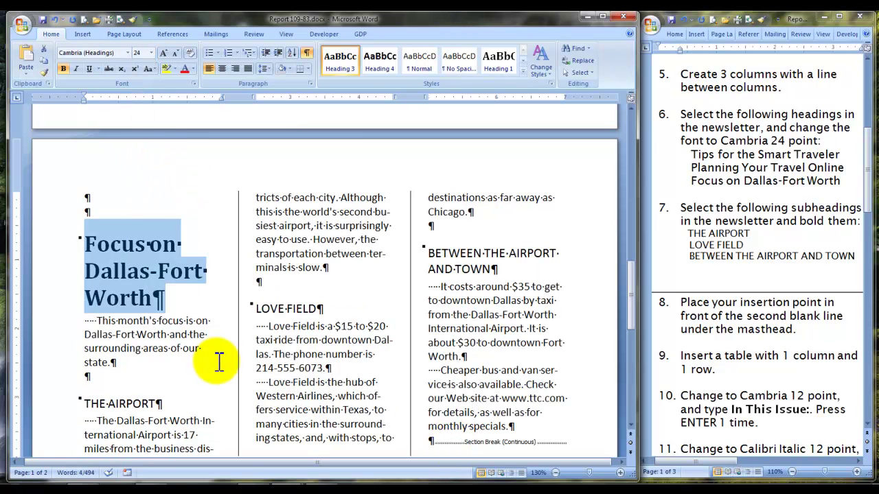
scroll(219, 360, down, 2)
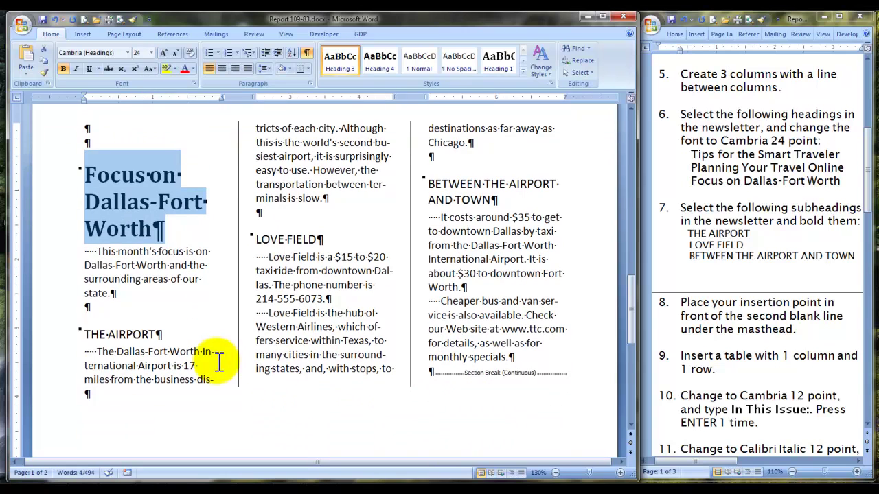
Make the subheadings THE AIRPORT and LOVE FIELD bold.
click(60, 335)
click(63, 69)
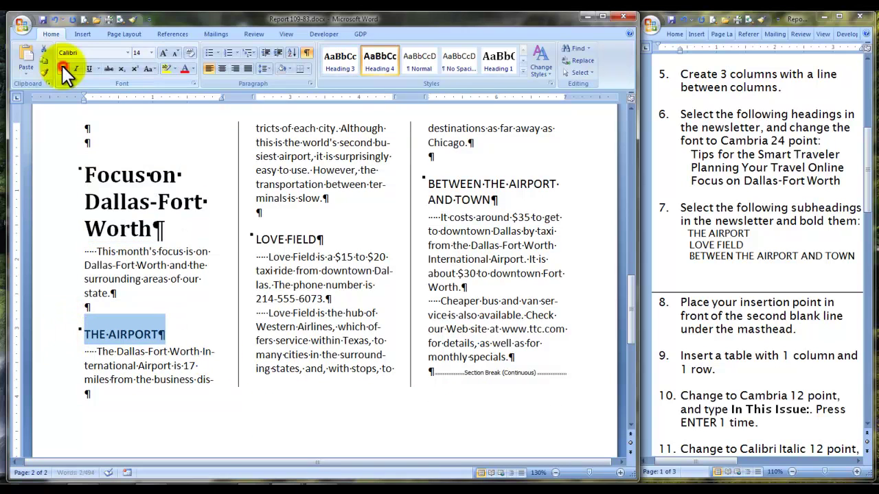
click(233, 239)
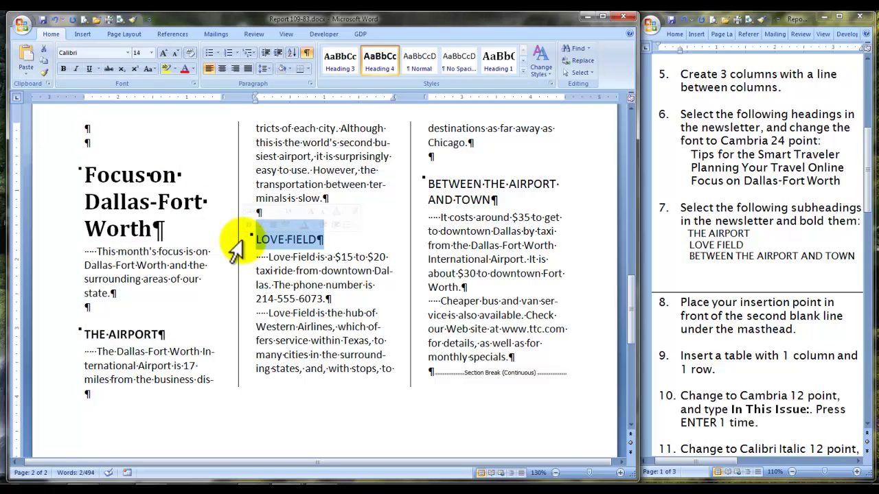
click(248, 223)
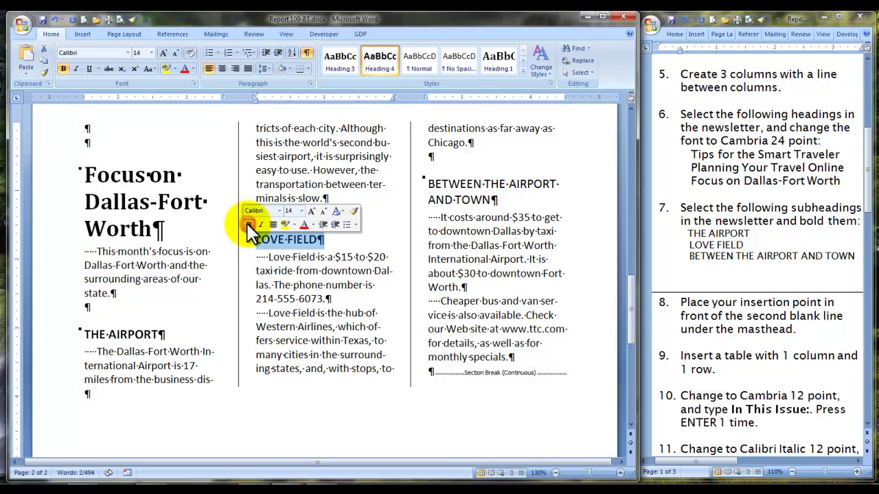
Bold BETWEEN THE AIRPORT AND TOWN with Ctrl+B, then return to the top of page 1.
click(415, 184)
drag(415, 189, 514, 202)
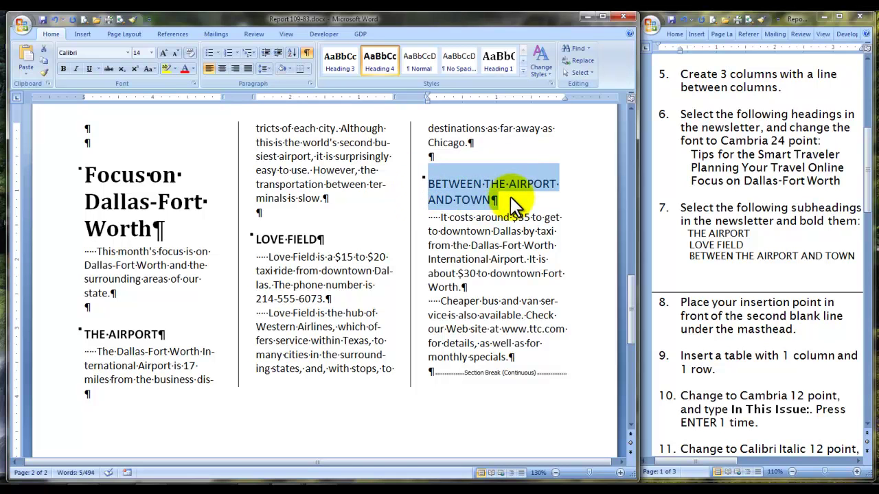
key(ctrl+b)
click(461, 259)
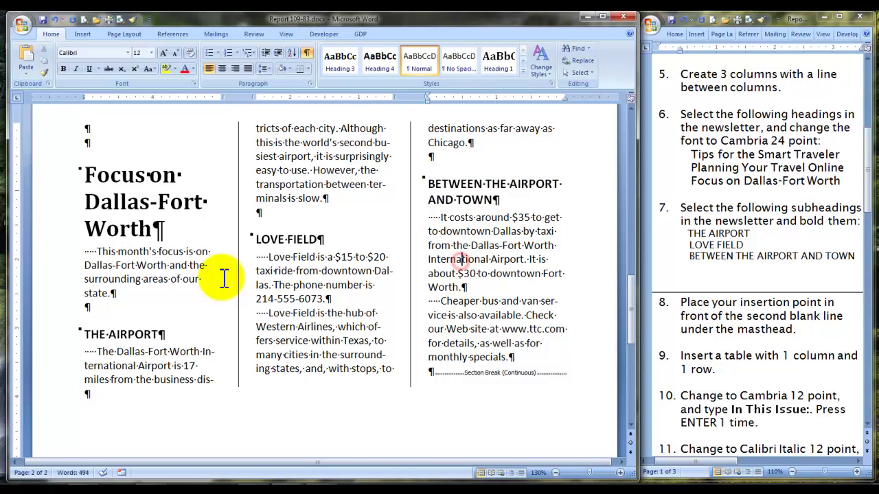
scroll(243, 276, up, 4)
scroll(243, 277, up, 10)
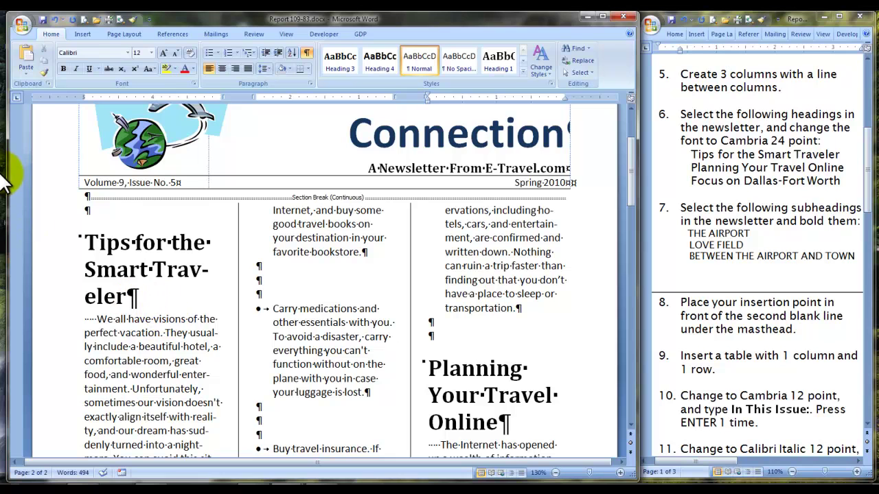
Insert a 1x1 table on the second blank line under the masthead.
click(83, 210)
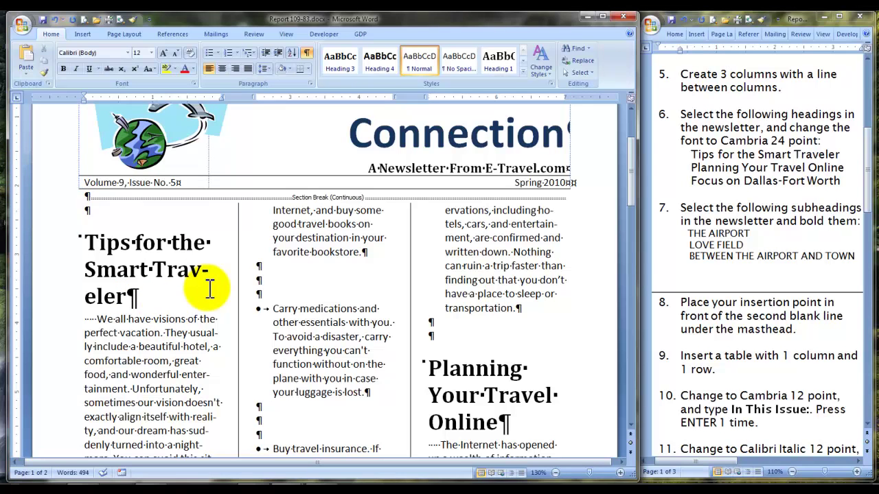
click(82, 34)
click(101, 63)
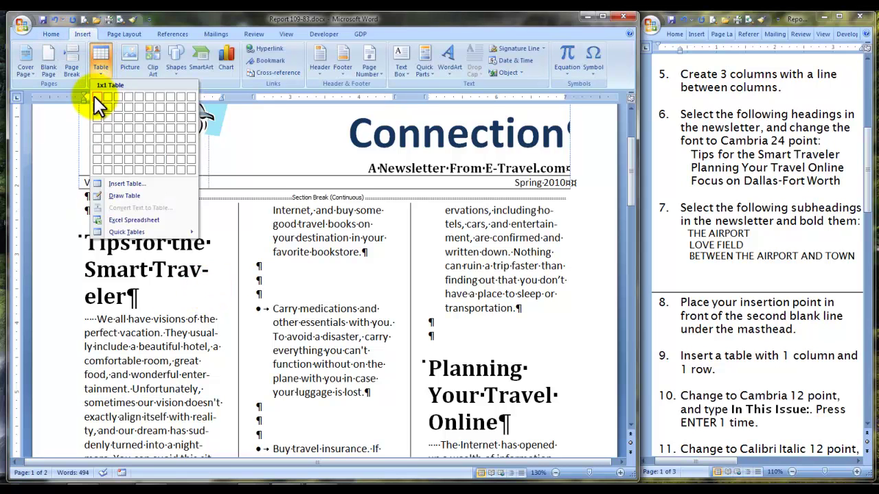
click(96, 94)
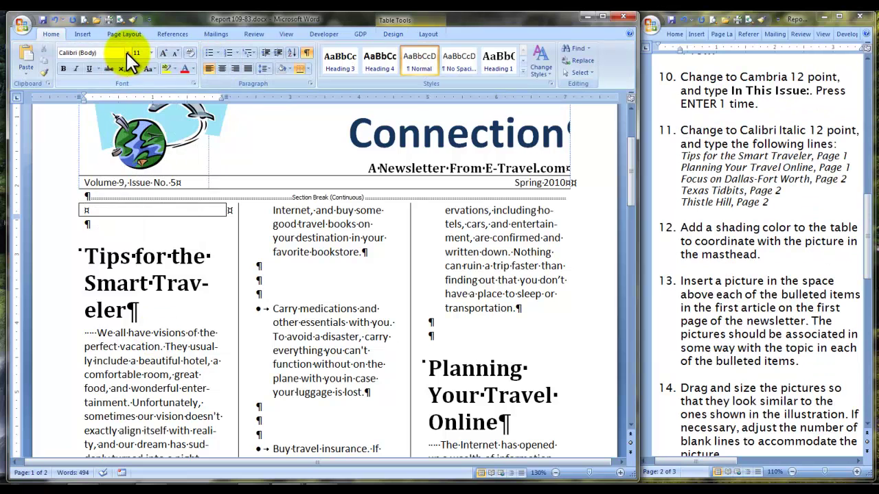
Type 'In This Issue:' in Cambria 12 point in the cell and start a new line.
click(126, 53)
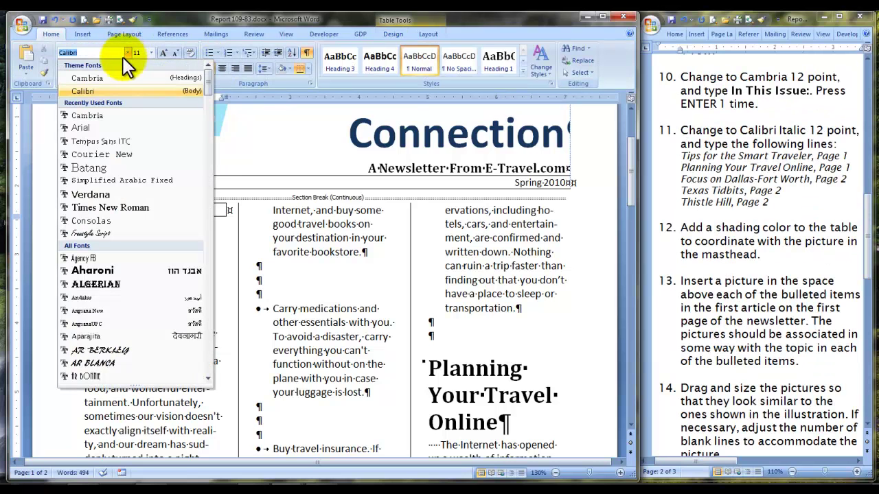
click(114, 77)
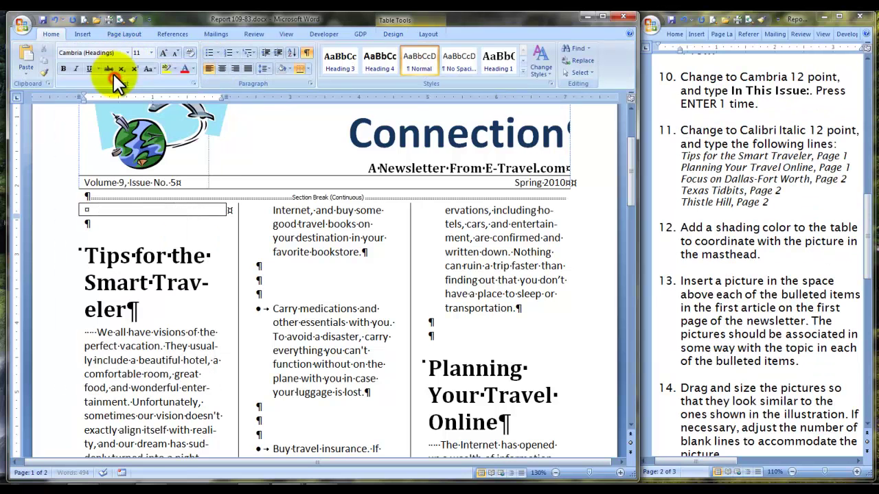
click(151, 52)
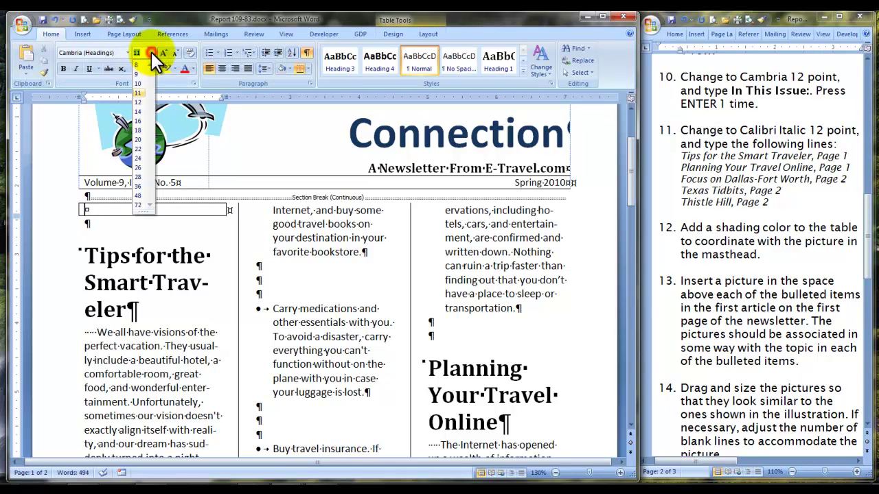
click(137, 102)
text(In This Issue:)
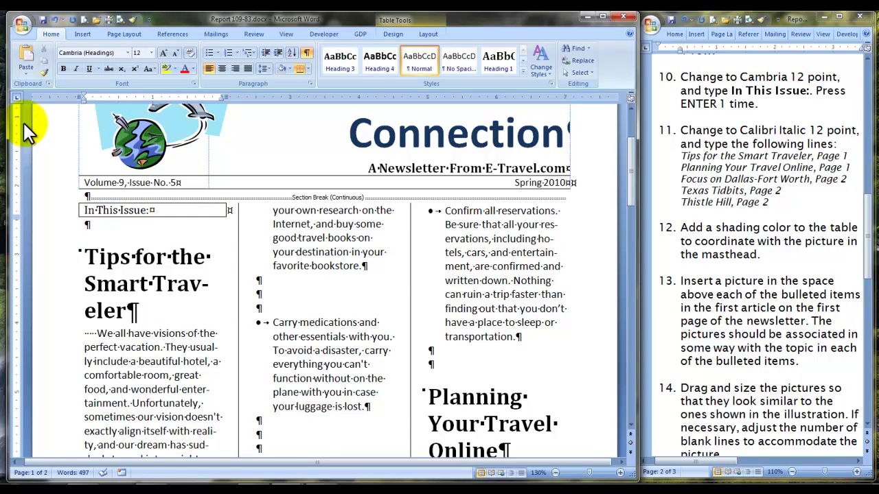
key(Return)
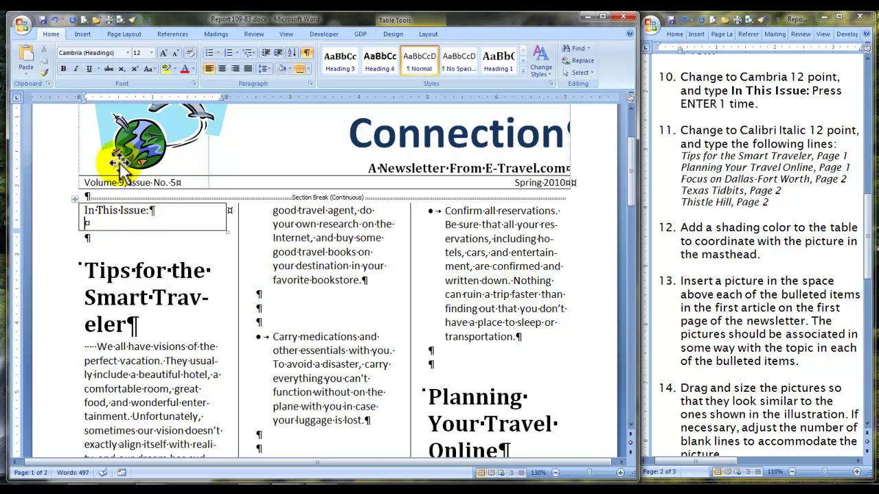
In italic Calibri, type 'Tips for the Smart Traveler, Page 1' and 'Planning Your Travel Online, page 1'.
click(127, 53)
click(98, 81)
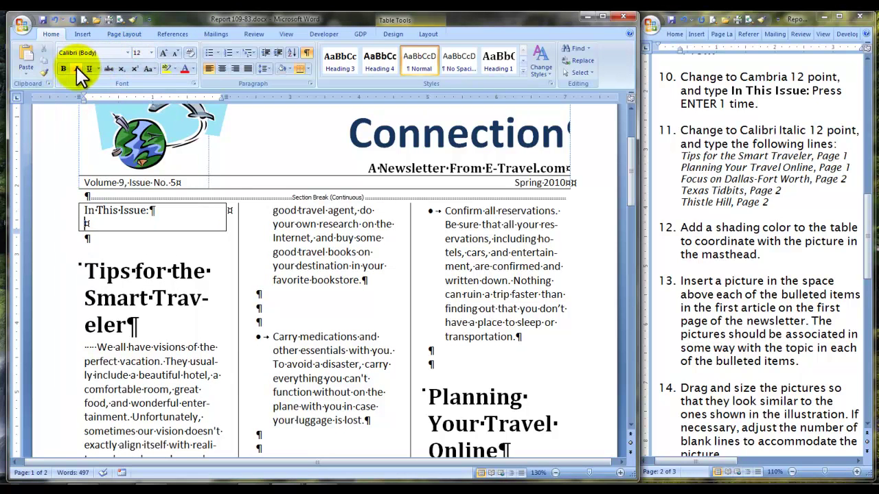
click(76, 66)
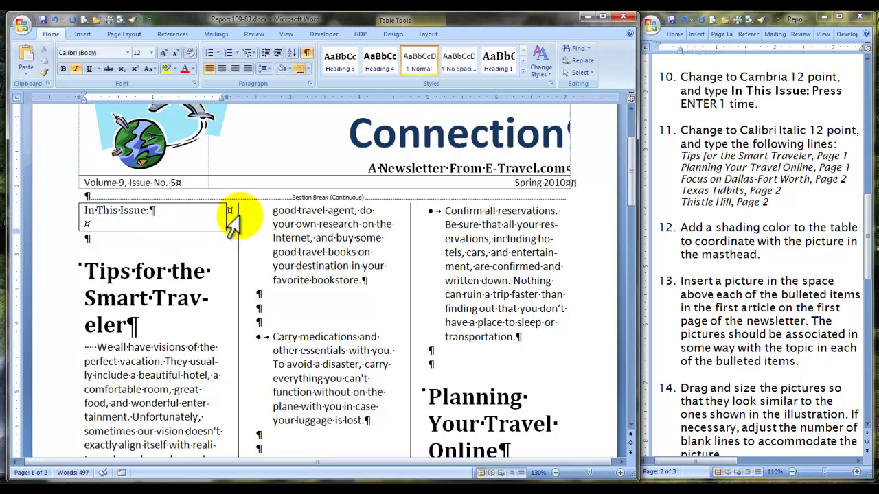
text(Tips for the Smart Traveler, Page 1)
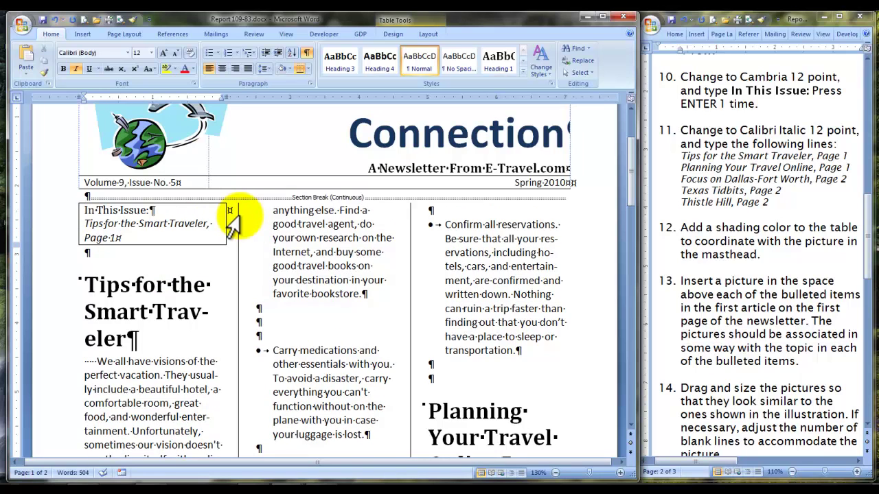
key(Return)
text(Planning Your Travel Online, page 1)
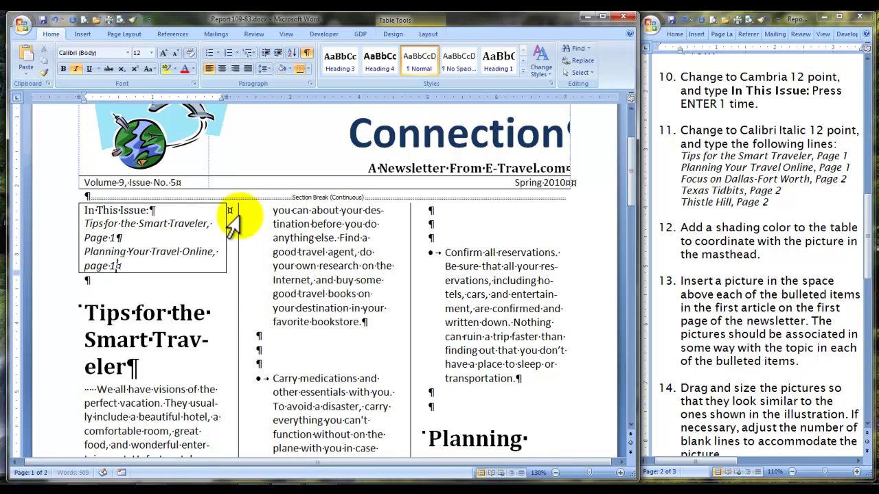
key(Return)
Add 'Focus on Dallas-Fort Worth, Page 2', 'Texas Tidbits, Page 2' and 'Thistle Hill, Page 2'.
text(Focus on Dallas-Fort Worth, Page 2)
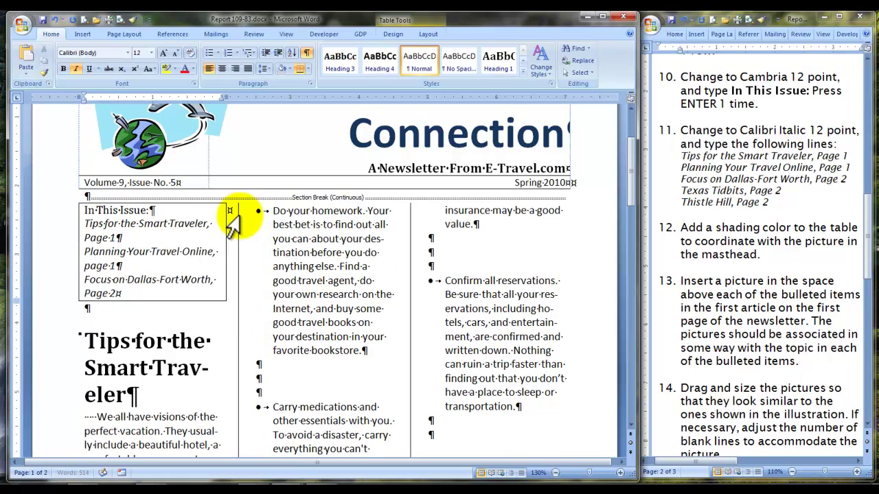
key(Return)
text(Texas Tidbits, Page 2)
key(Return)
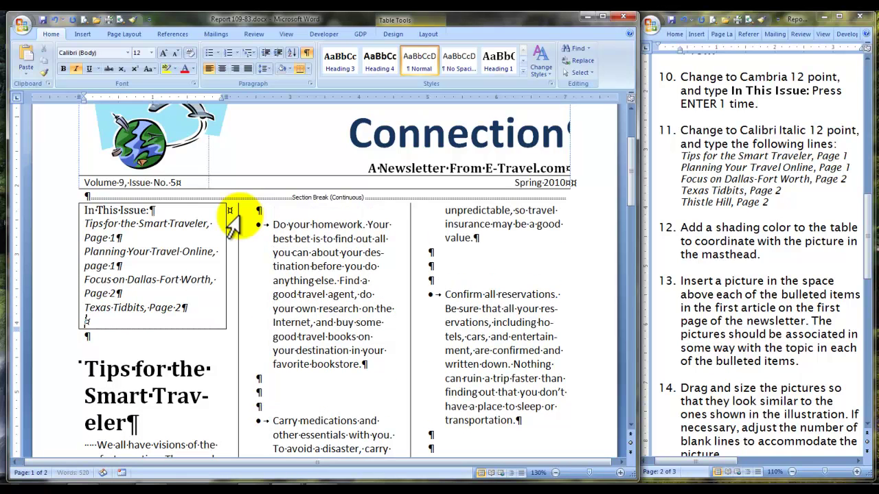
text(Thistle Hill, Page 2)
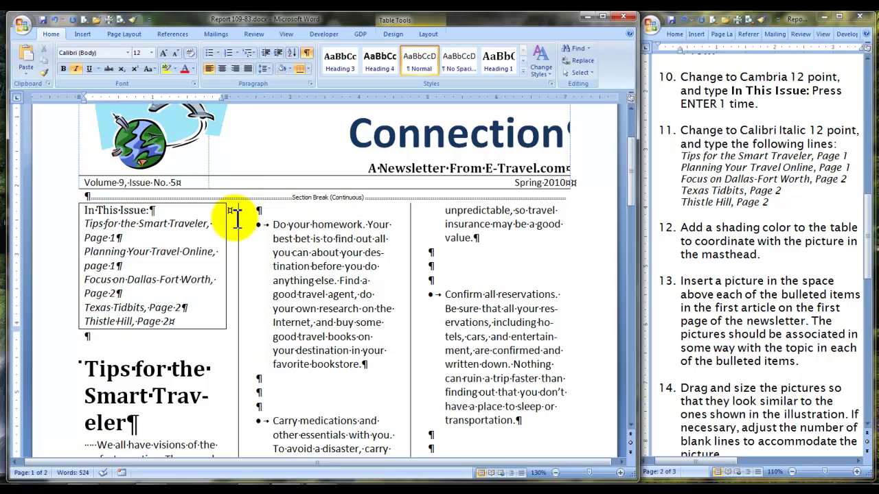
Apply light aqua theme shading to the In This Issue table from Table Tools Design.
click(397, 35)
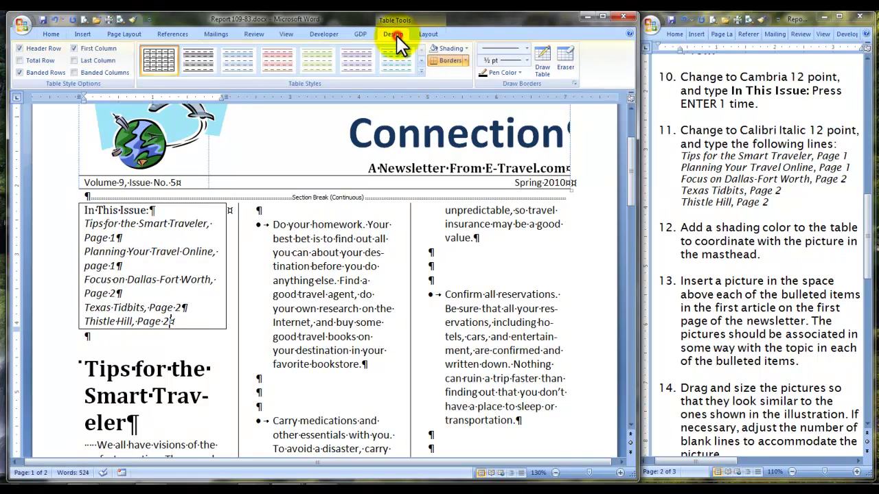
click(467, 49)
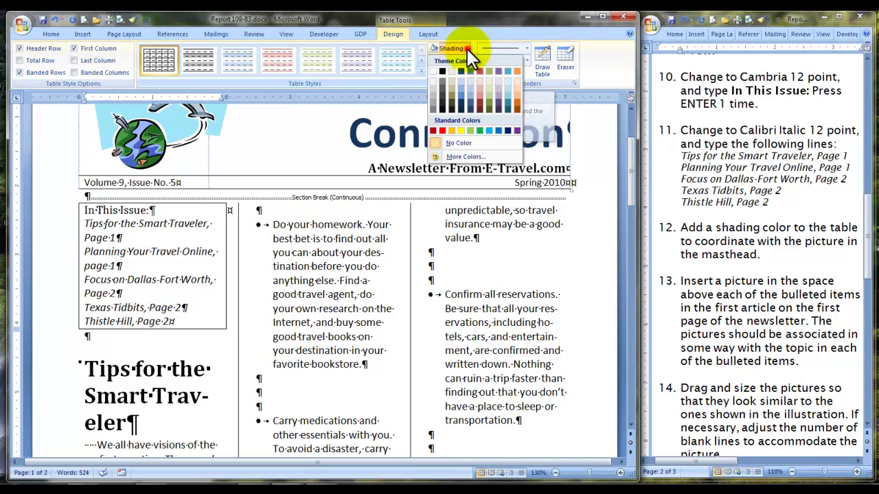
click(508, 80)
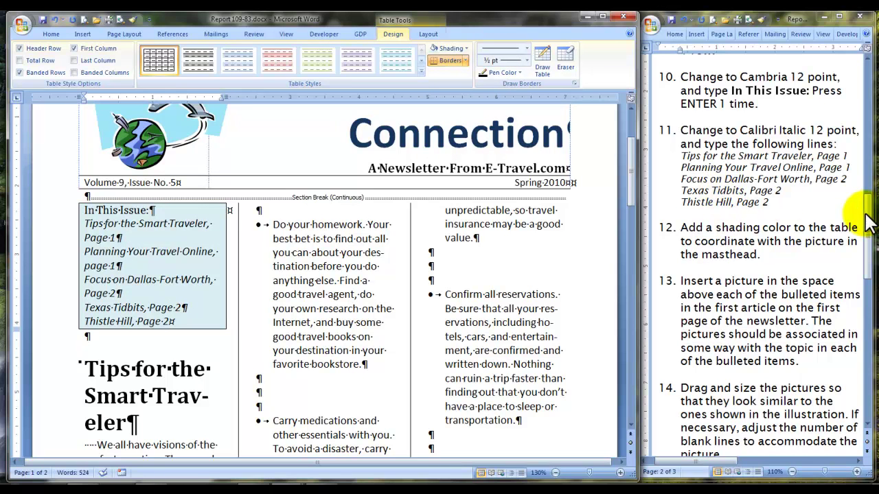
drag(866, 210, 869, 259)
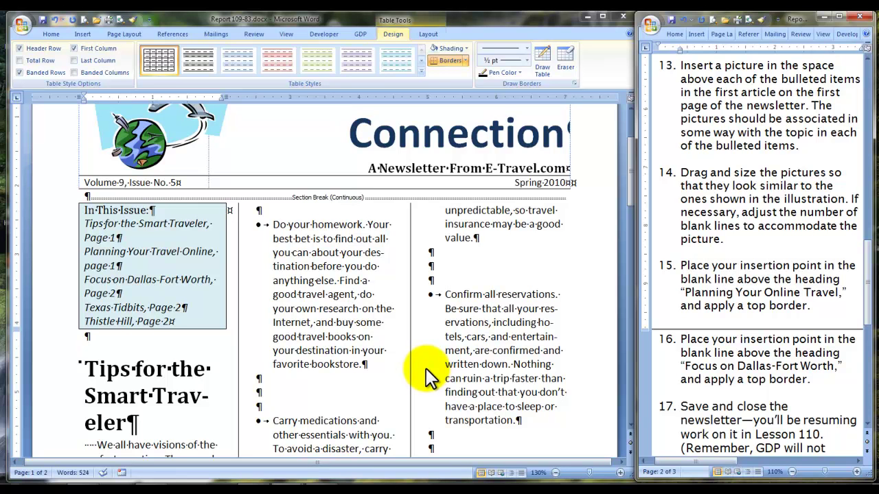
scroll(208, 371, down, 3)
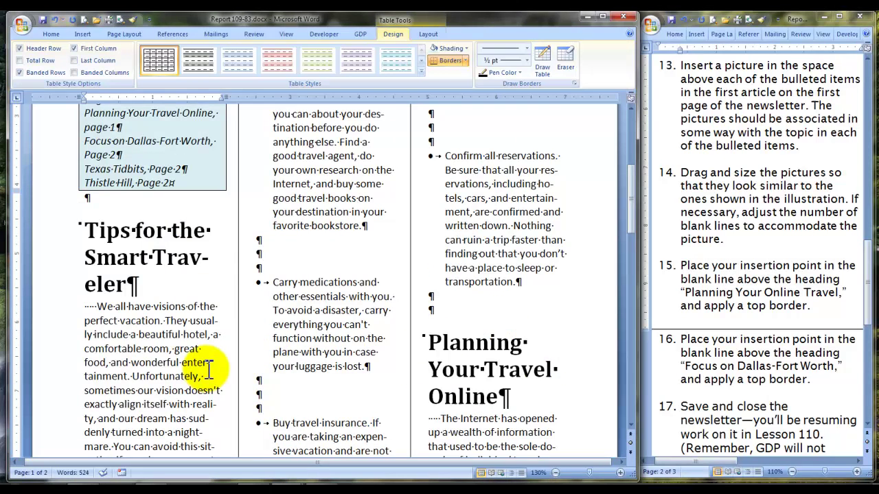
scroll(208, 371, down, 3)
scroll(208, 365, up, 5)
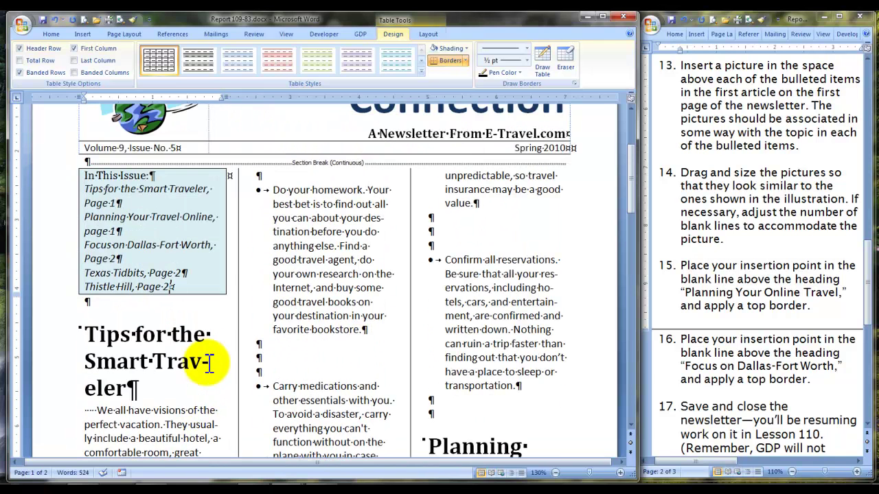
click(261, 175)
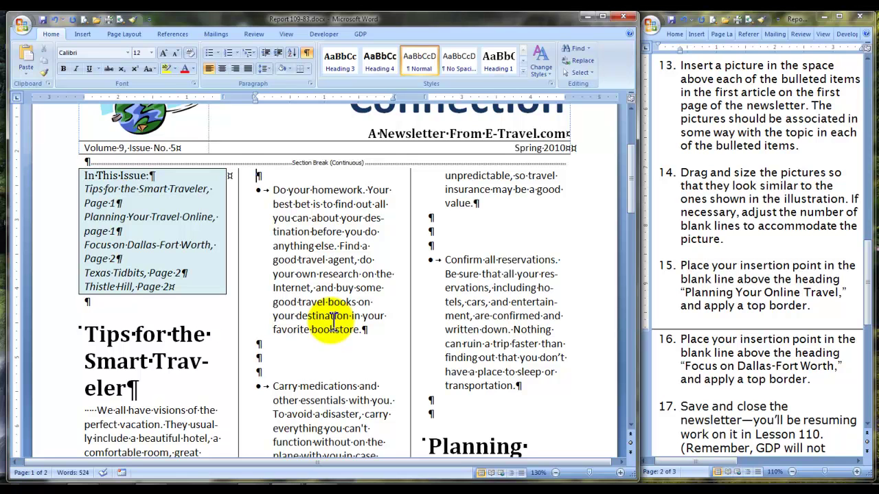
Search Clip Art for 'books' and insert the stack-of-books clip into the first article.
click(83, 34)
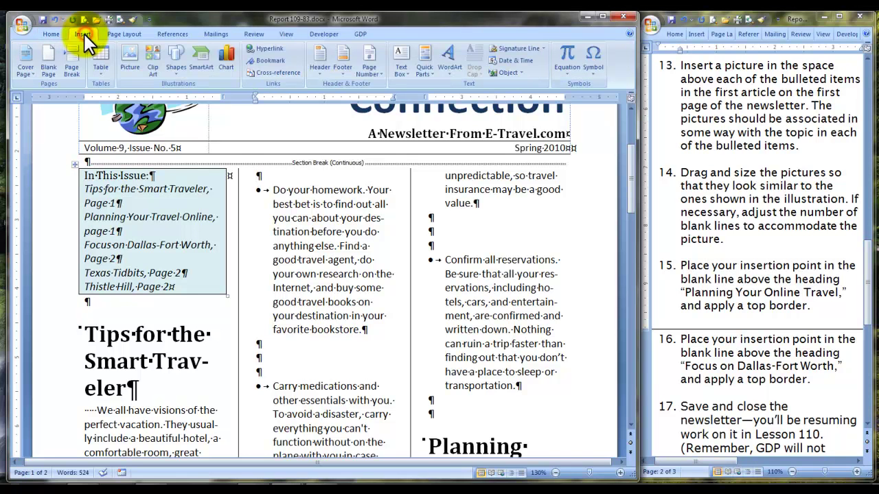
click(154, 60)
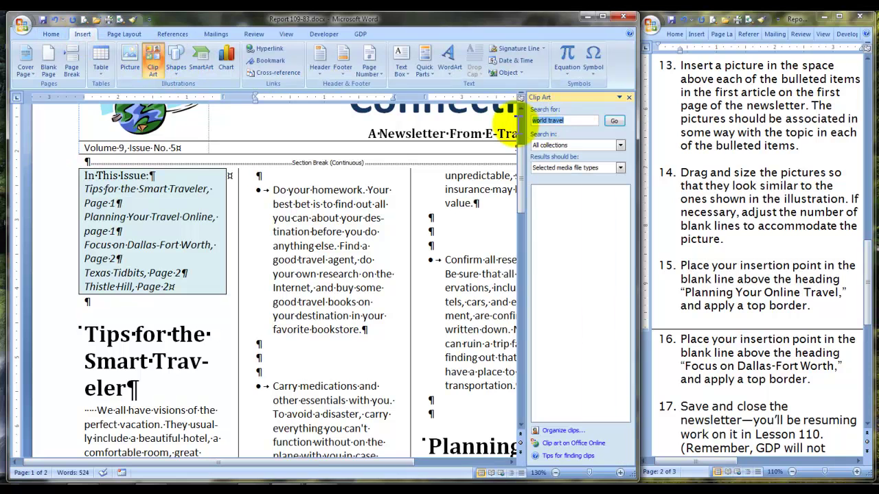
text(books)
key(Return)
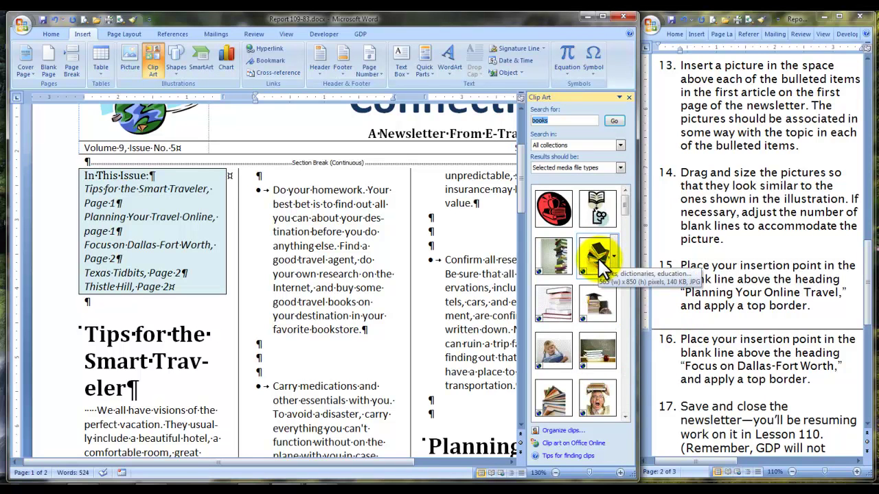
click(601, 272)
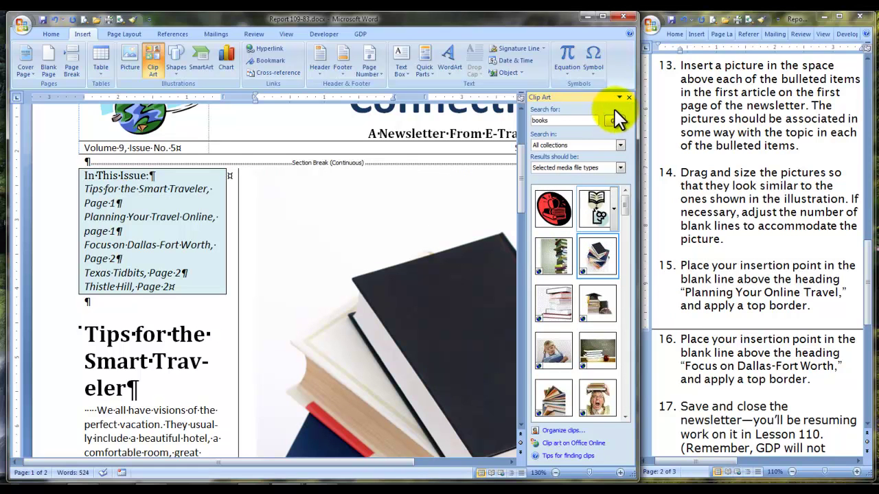
click(417, 400)
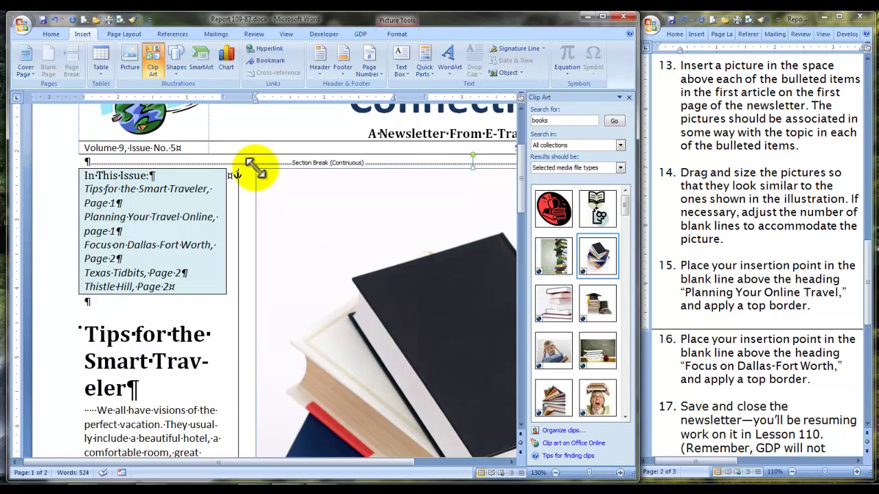
Shrink the books picture, move it above the first tip, and give it Square text wrapping.
drag(256, 168, 272, 176)
drag(455, 137, 321, 205)
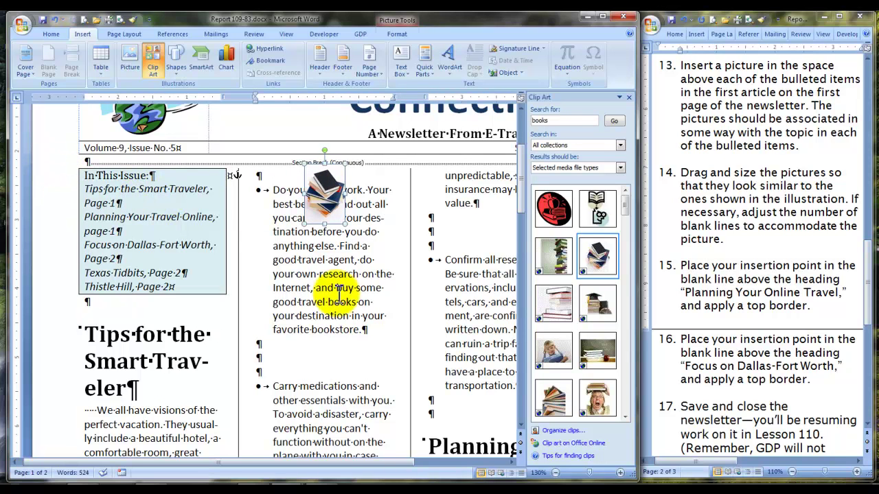
click(312, 202)
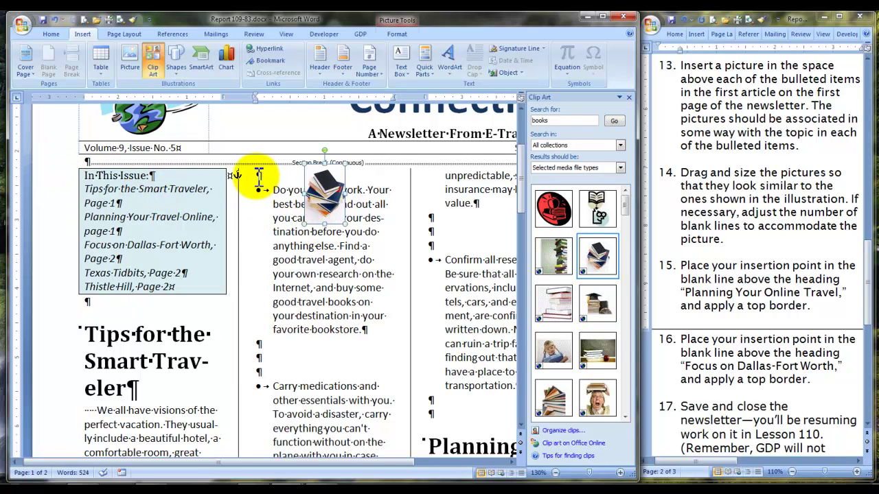
right_click(333, 199)
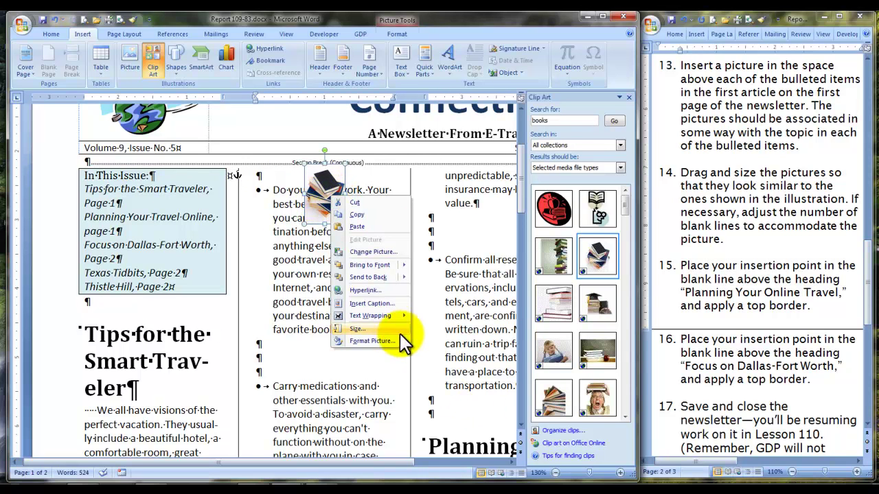
mouse_move(380, 312)
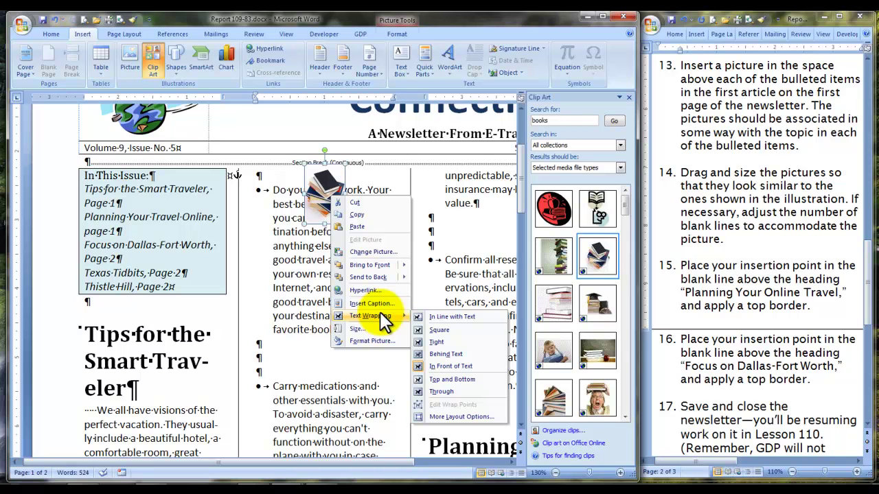
click(443, 331)
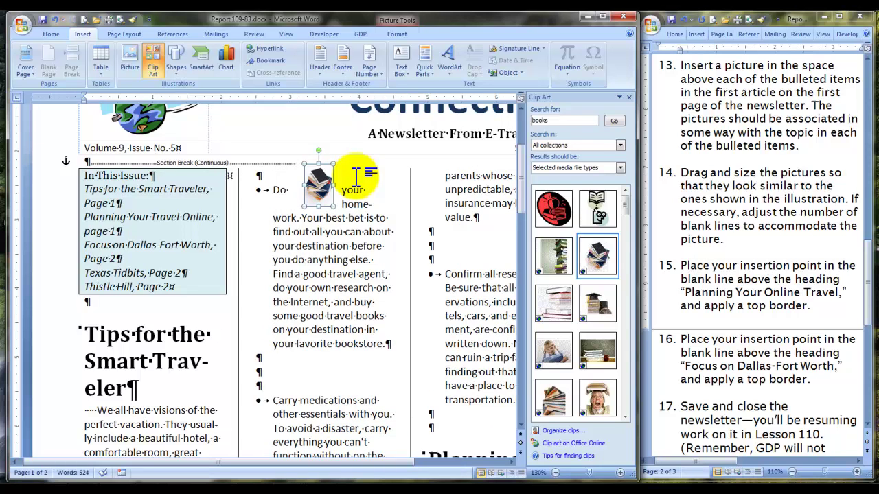
Add a blank line above the 'Do your homework' tip and set the cursor above 'Carry medications'.
click(354, 176)
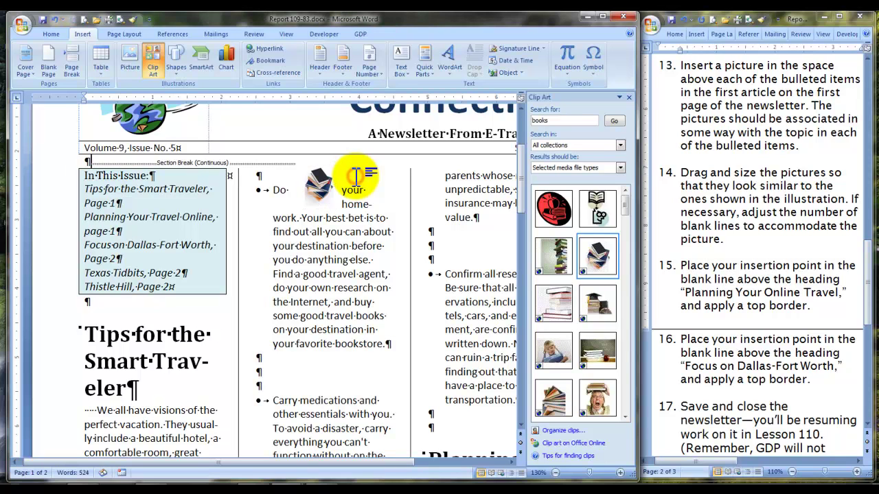
click(274, 176)
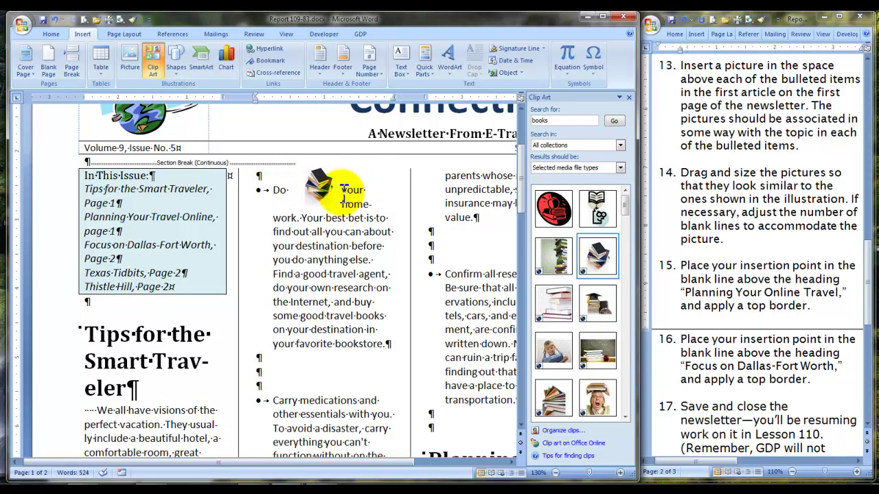
key(Return)
key(Return)
key(Return)
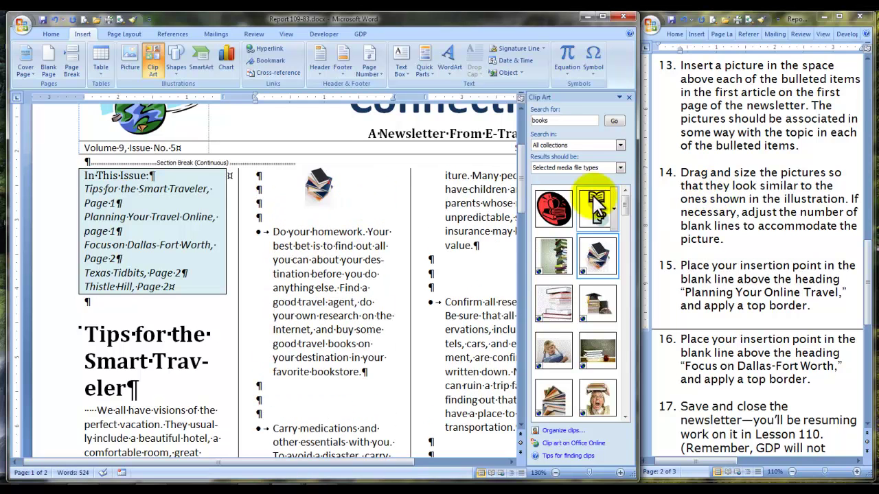
click(316, 182)
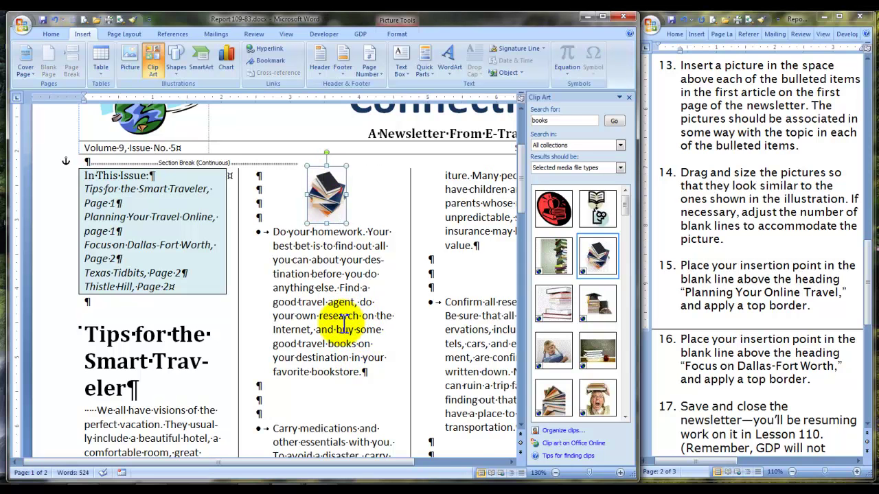
scroll(344, 322, down, 2)
scroll(343, 322, down, 2)
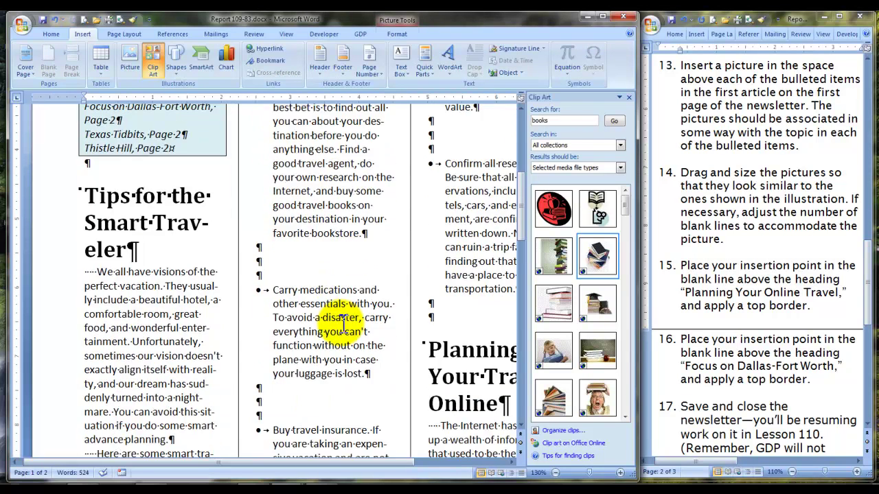
click(323, 268)
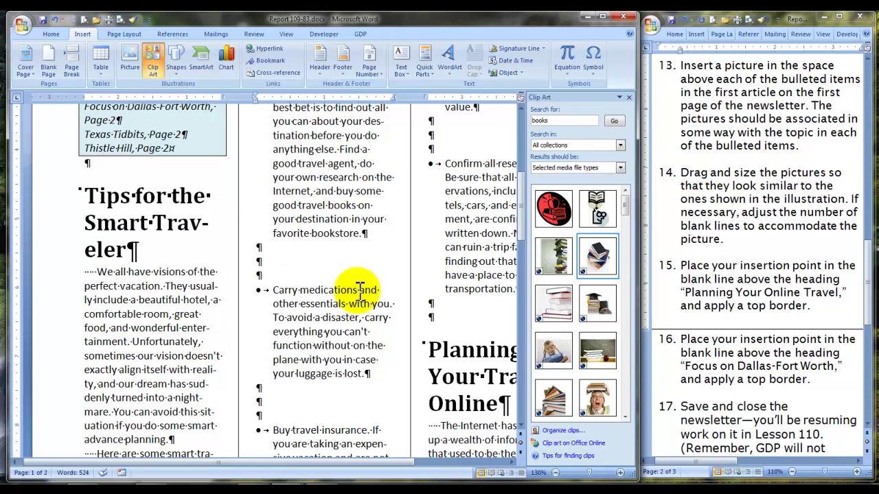
Search Clip Art for 'medications' and insert the medication-bottles clip.
double_click(557, 120)
text(medications)
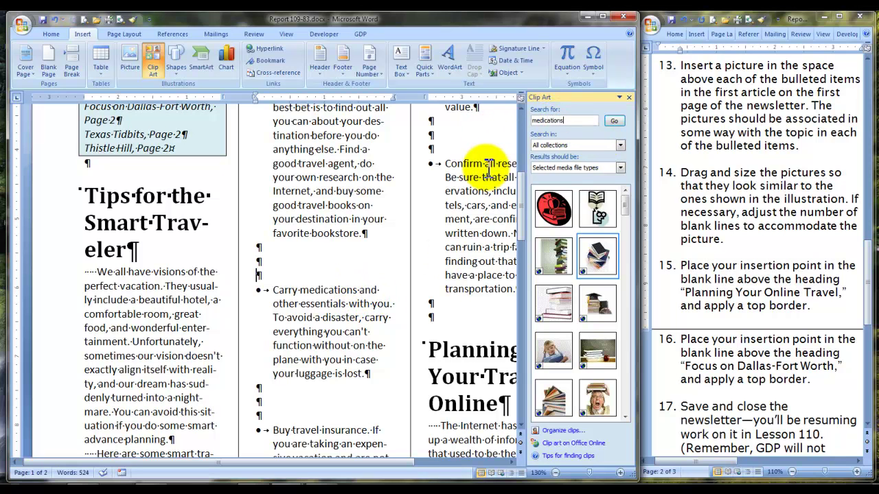
click(615, 120)
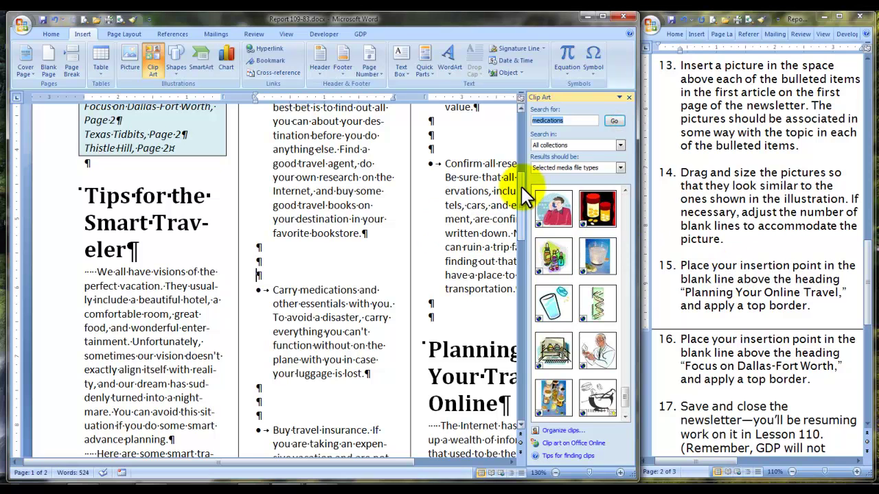
mouse_move(521, 187)
mouse_down()
mouse_move(523, 160)
mouse_move(522, 203)
mouse_up()
click(626, 396)
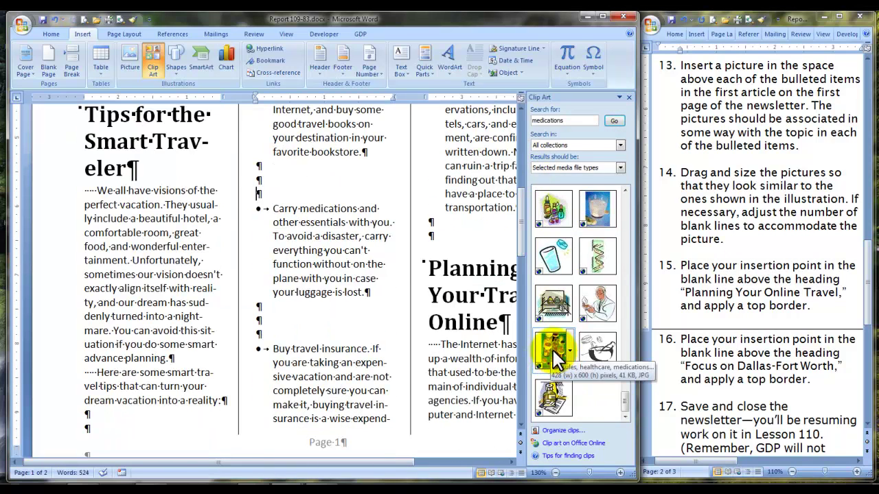
click(562, 348)
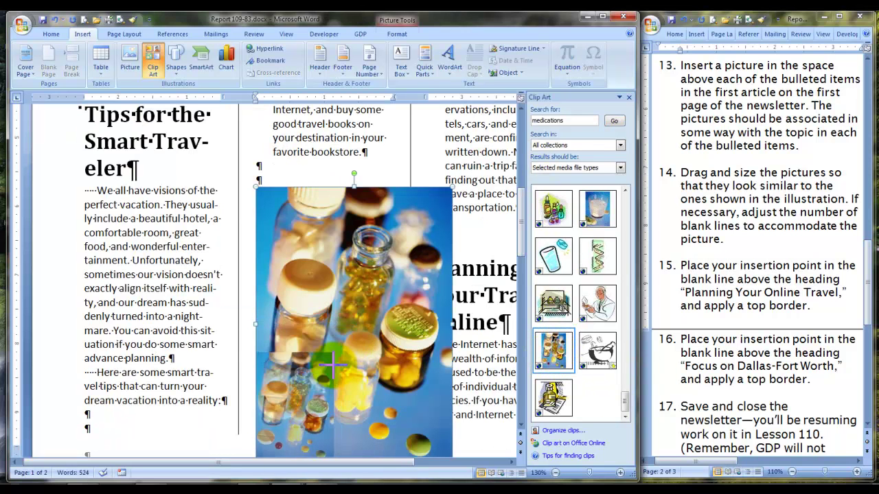
Shrink the bottles picture and place it above the 'Carry medications' tip with an extra blank line.
drag(331, 366, 314, 383)
drag(291, 414, 331, 193)
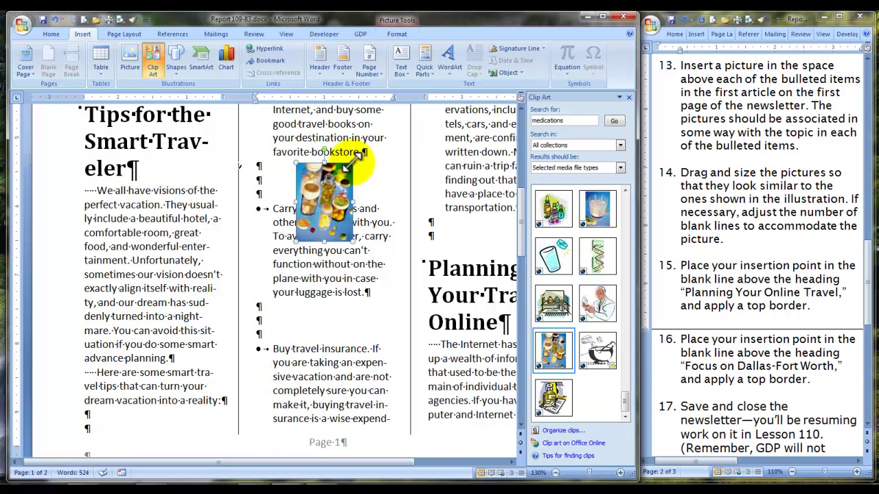
drag(351, 160, 345, 248)
scroll(324, 195, up, 2)
click(284, 255)
key(Return)
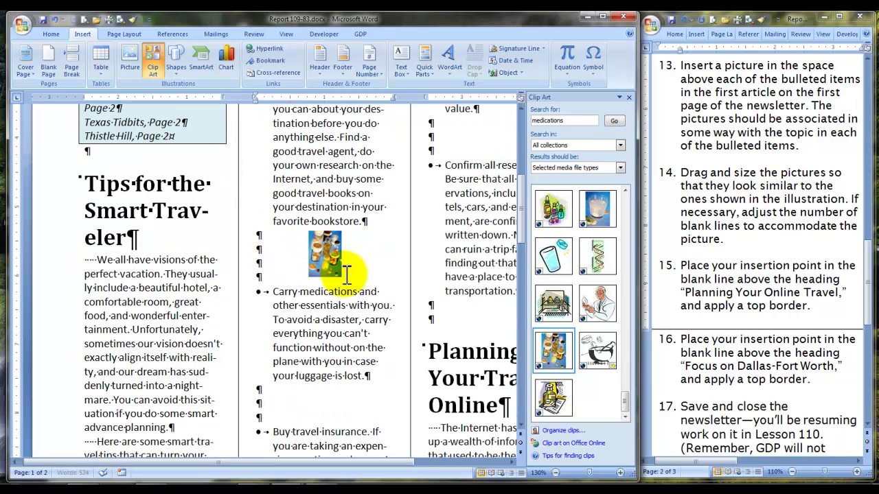
scroll(326, 288, up, 1)
click(326, 288)
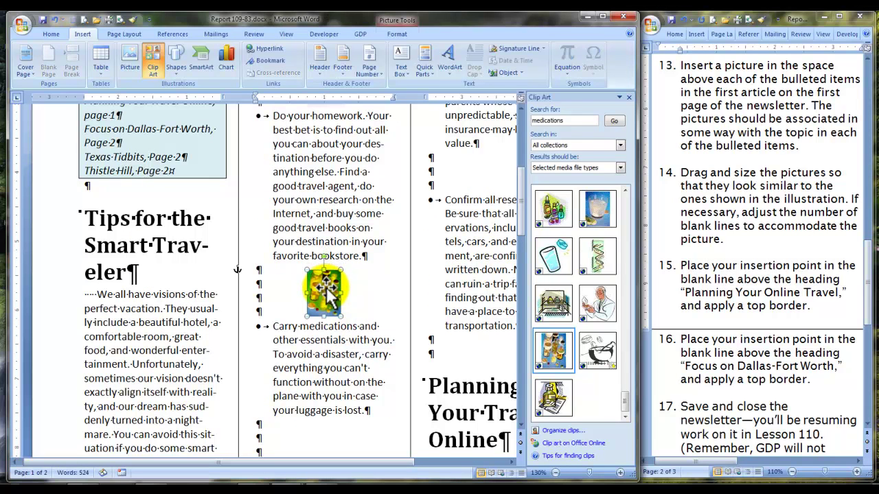
drag(389, 353, 383, 364)
scroll(381, 359, down, 2)
scroll(381, 359, down, 2)
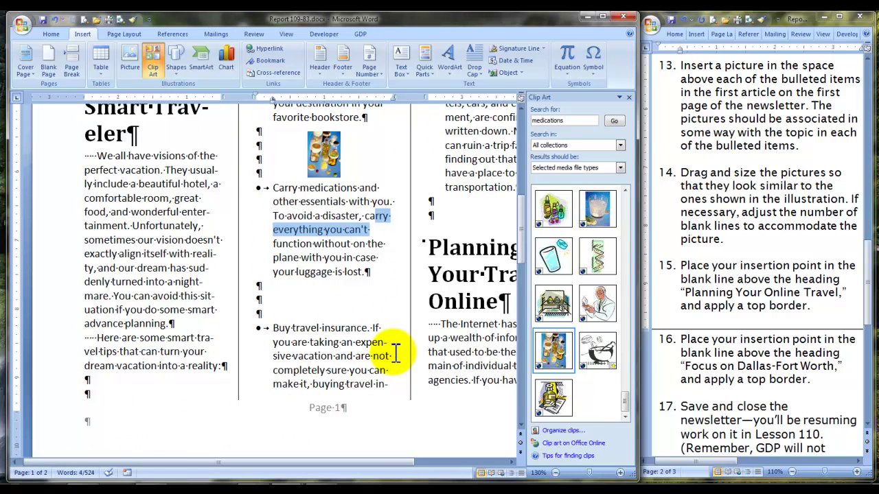
Search Clip Art for 'insurance', insert the newspaper-and-car clip, and shrink it.
double_click(570, 121)
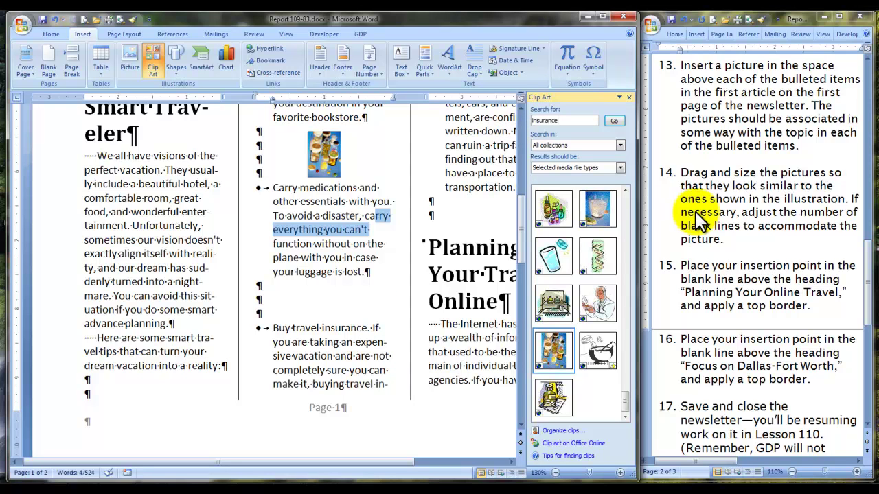
text(insurance)
click(605, 121)
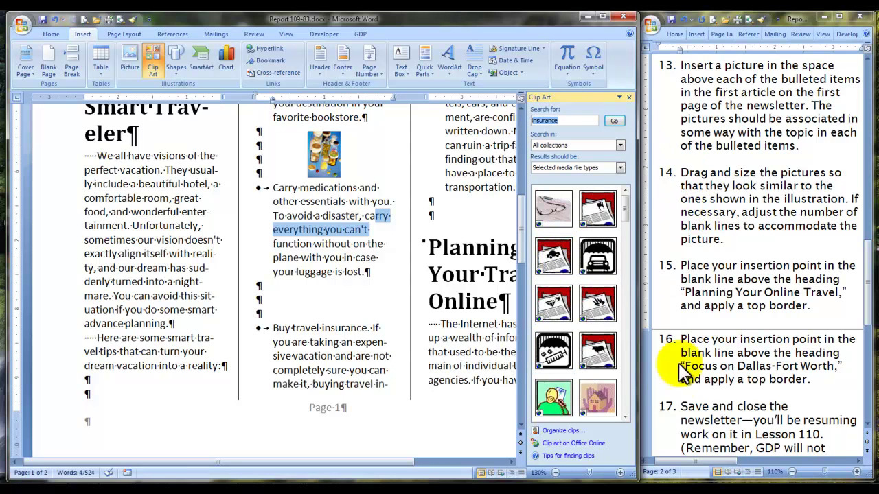
scroll(624, 369, down, 2)
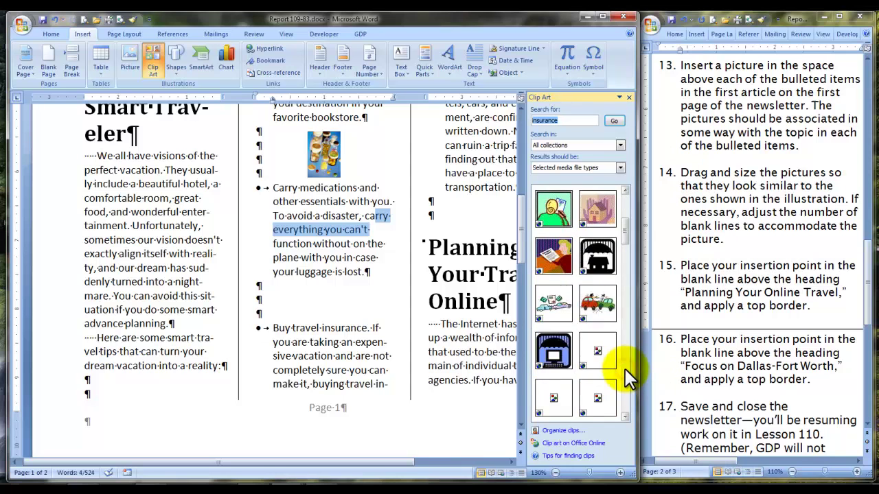
scroll(625, 369, down, 2)
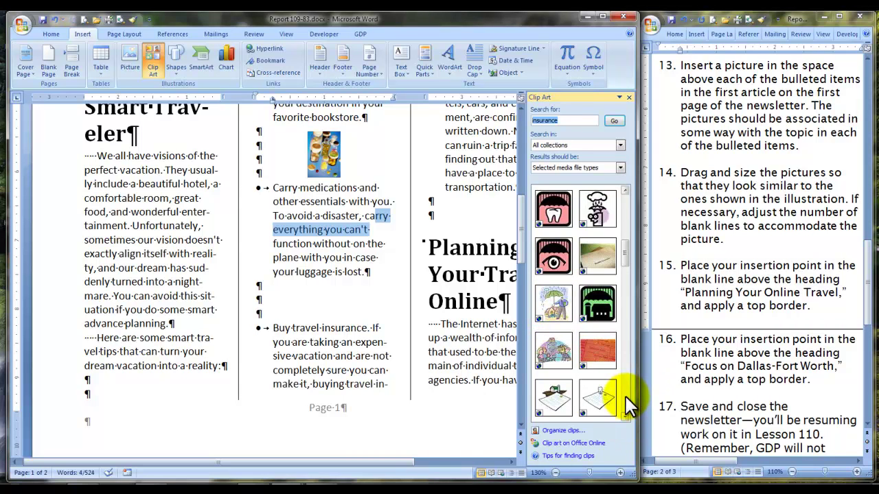
scroll(625, 396, up, 3)
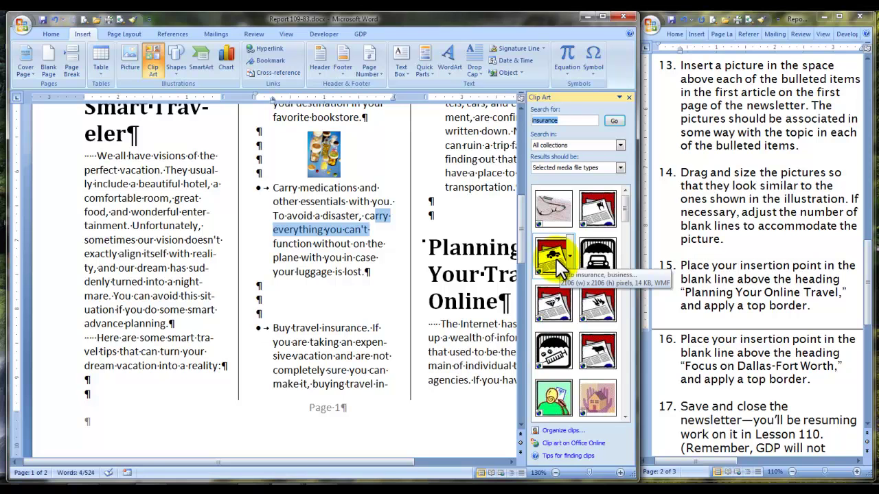
click(556, 259)
click(295, 243)
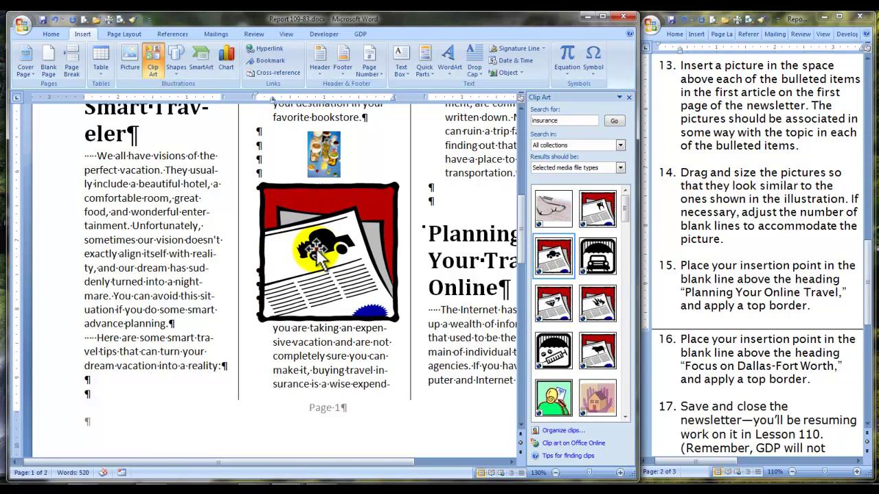
drag(405, 176, 325, 283)
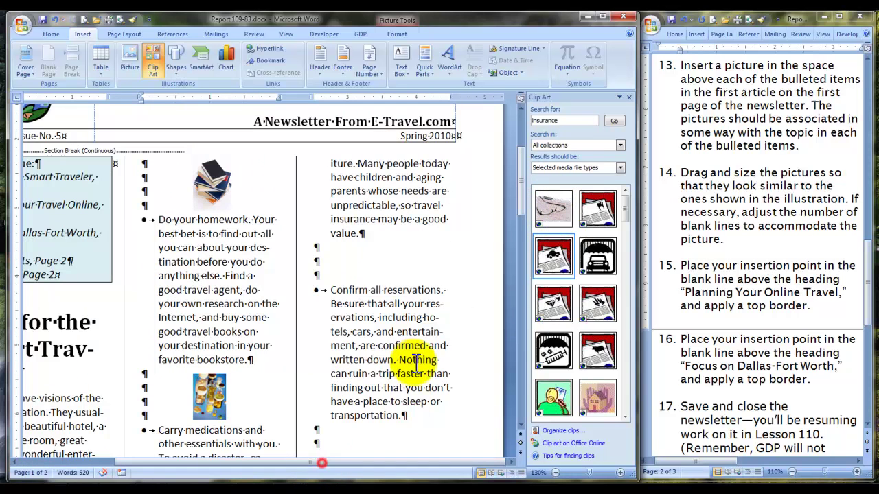
Search Clip Art for 'reservation', insert the hand-with-ticket clip, and shrink it.
scroll(322, 461, up, 5)
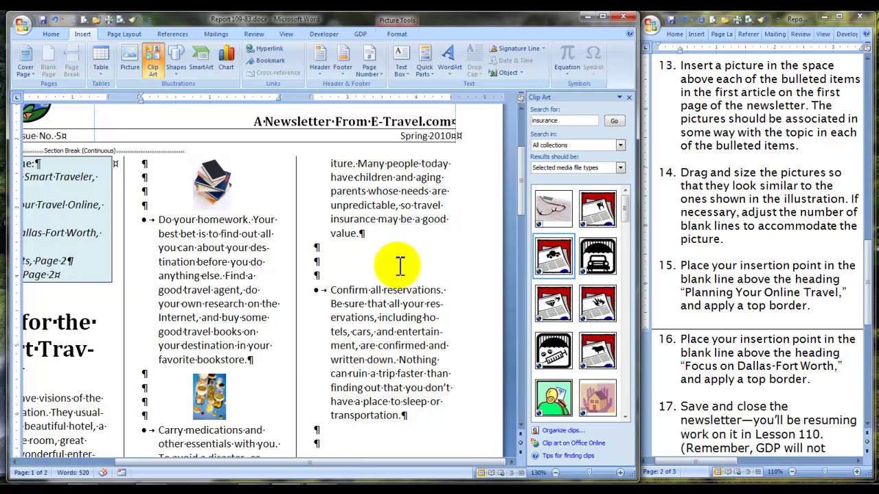
click(563, 121)
text(reservation)
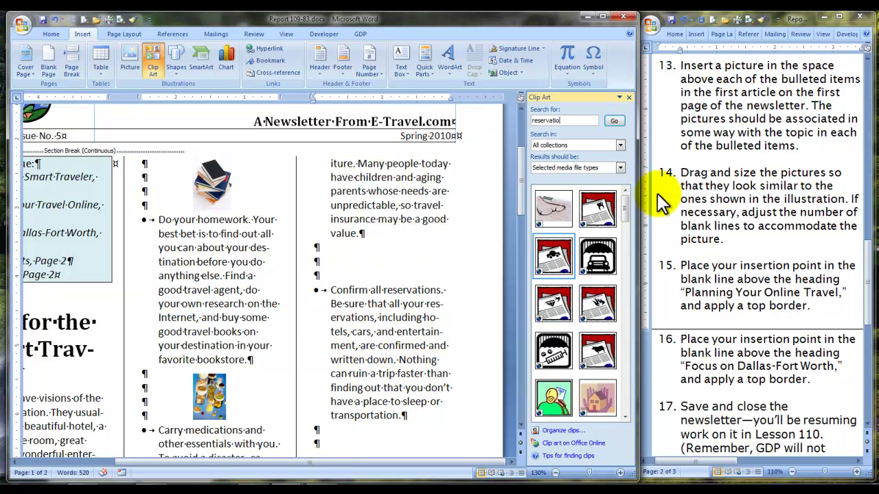
click(613, 121)
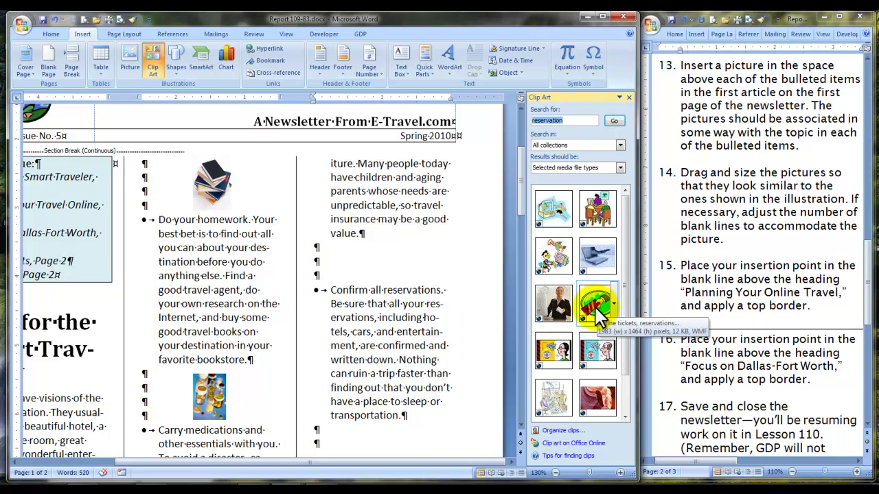
click(597, 305)
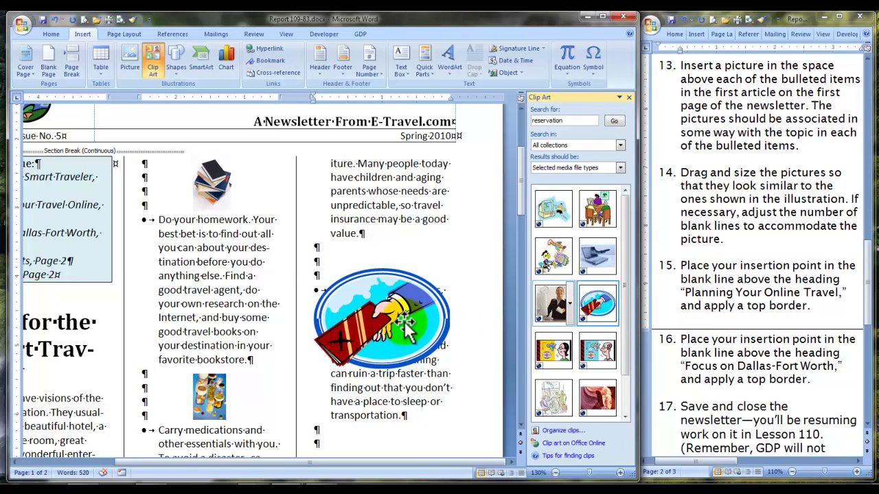
click(326, 361)
drag(315, 368, 396, 268)
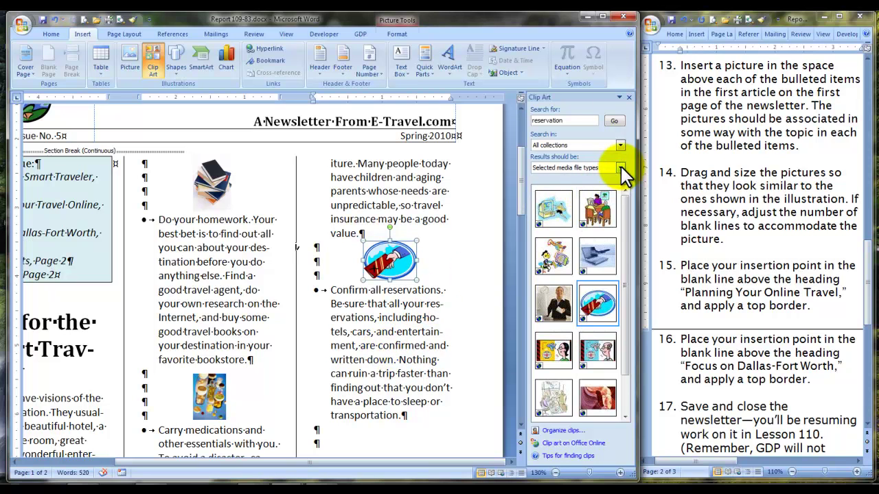
Close the Clip Art pane and reposition the newspaper picture above 'Buy travel insurance'.
click(628, 98)
scroll(534, 342, down, 3)
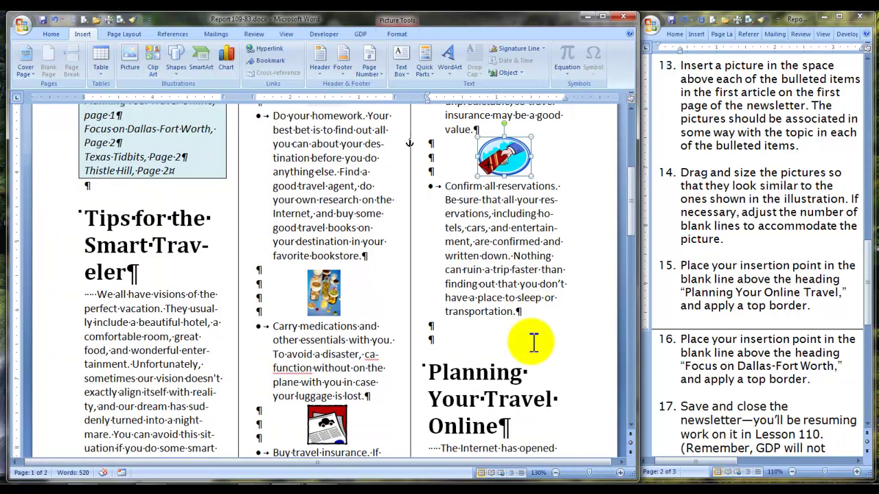
click(329, 416)
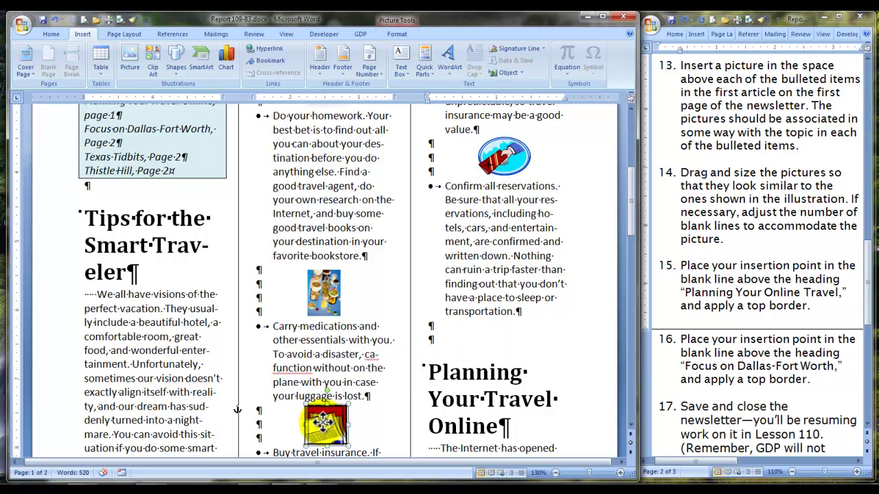
drag(328, 422, 362, 375)
scroll(361, 374, up, 4)
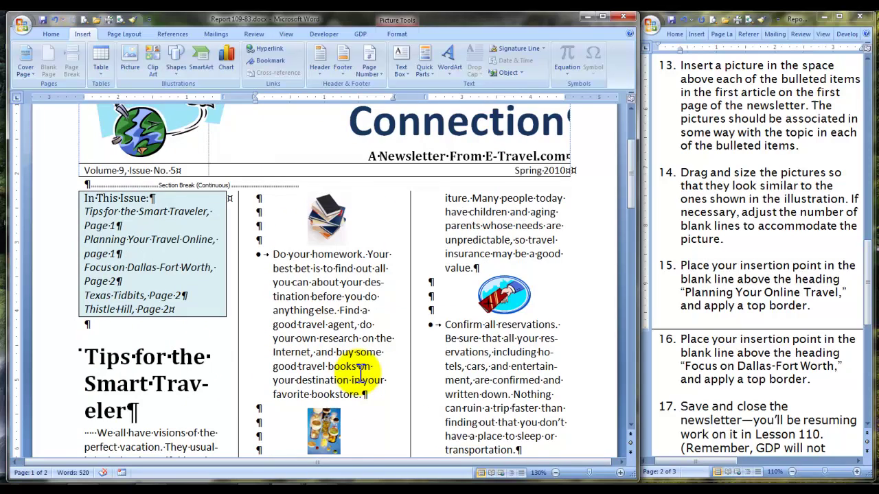
scroll(362, 374, down, 8)
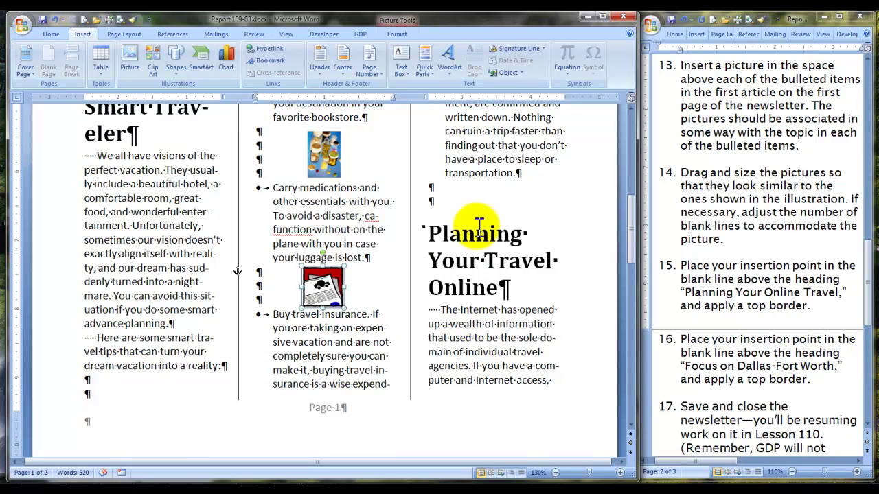
Apply a Top Border to the blank line above 'Planning Your Travel Online'.
click(430, 200)
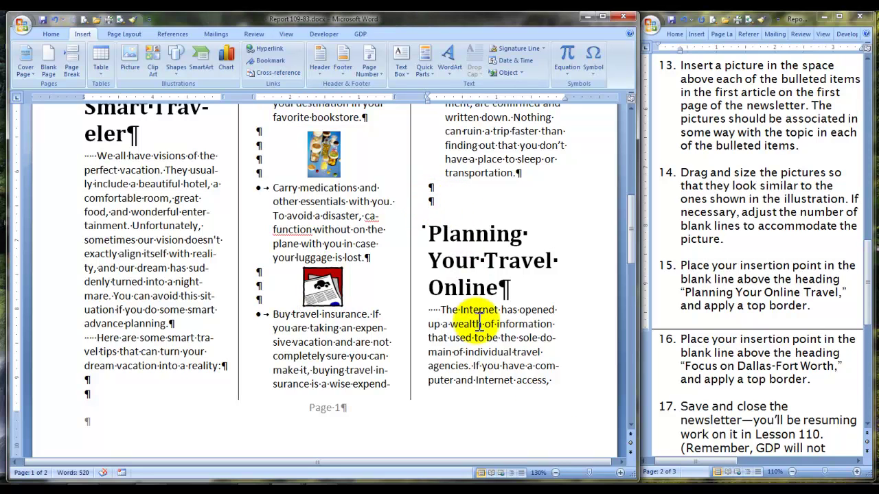
click(54, 35)
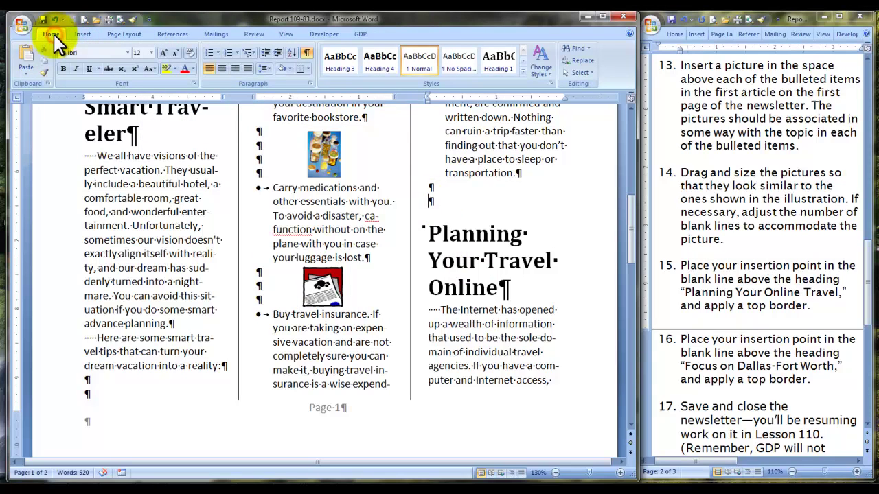
click(307, 69)
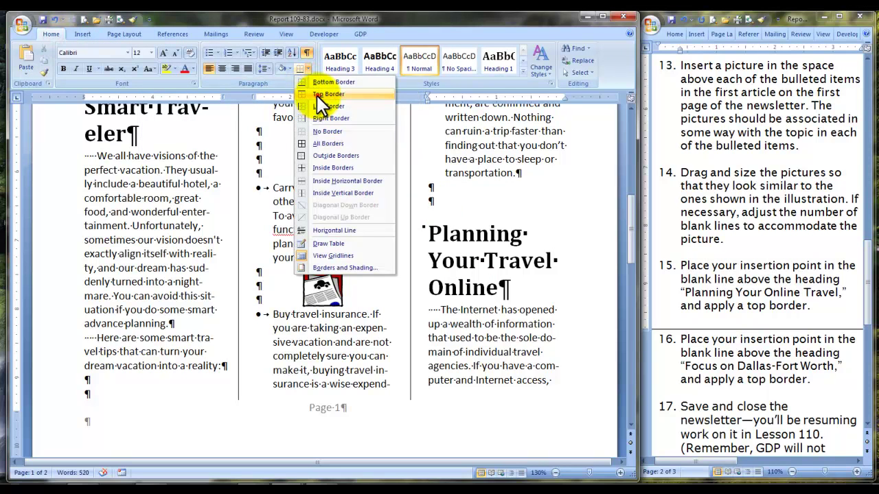
click(324, 95)
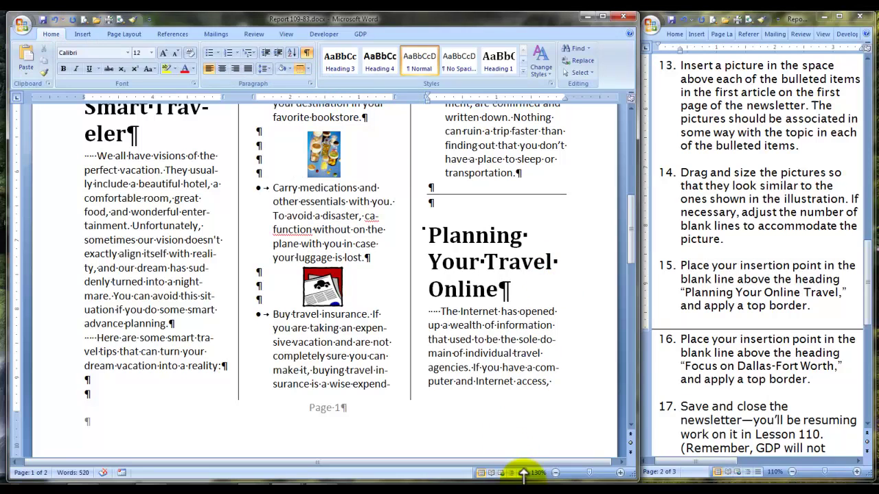
click(306, 69)
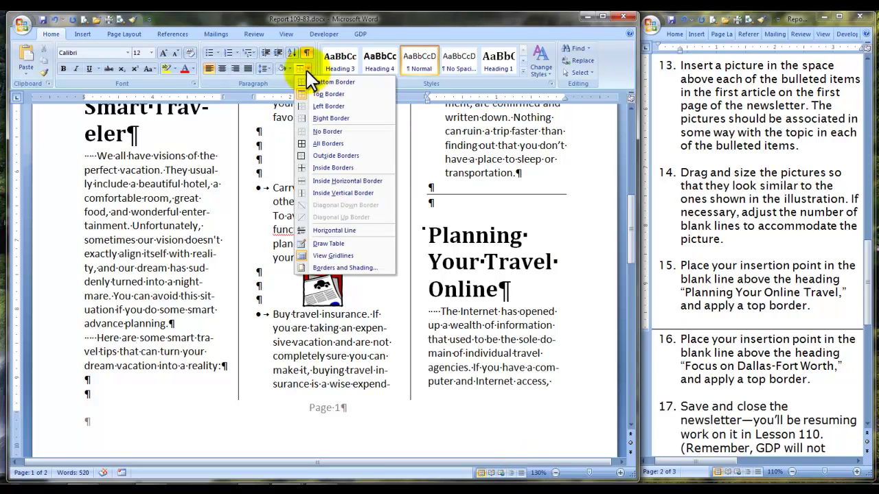
click(327, 269)
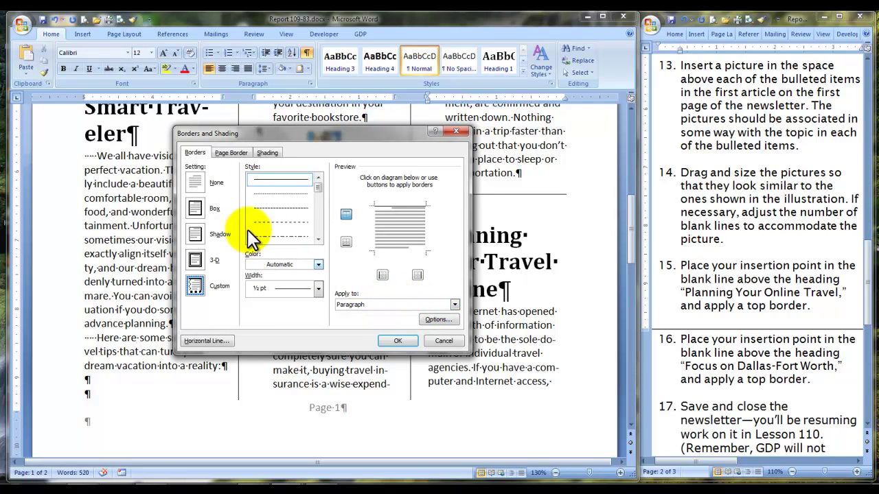
click(397, 341)
scroll(496, 360, down, 2)
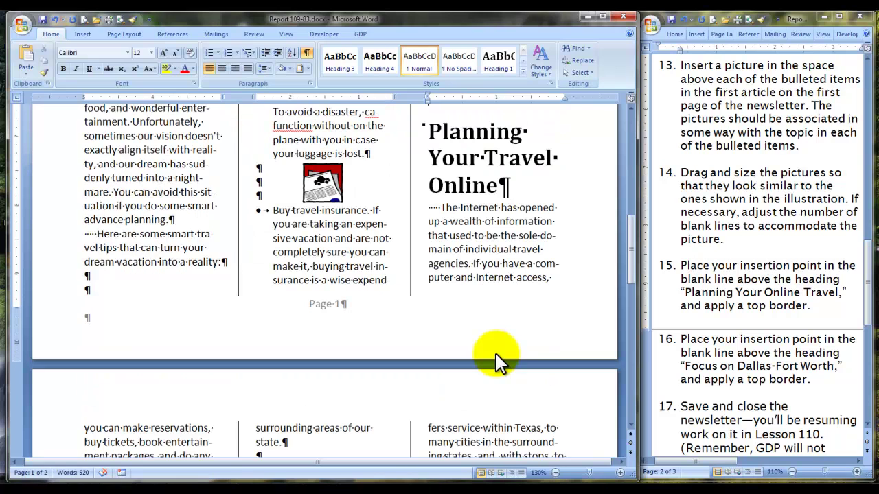
Apply a Top Border to the blank line above 'Focus on Dallas-Fort Worth'.
scroll(495, 360, down, 2)
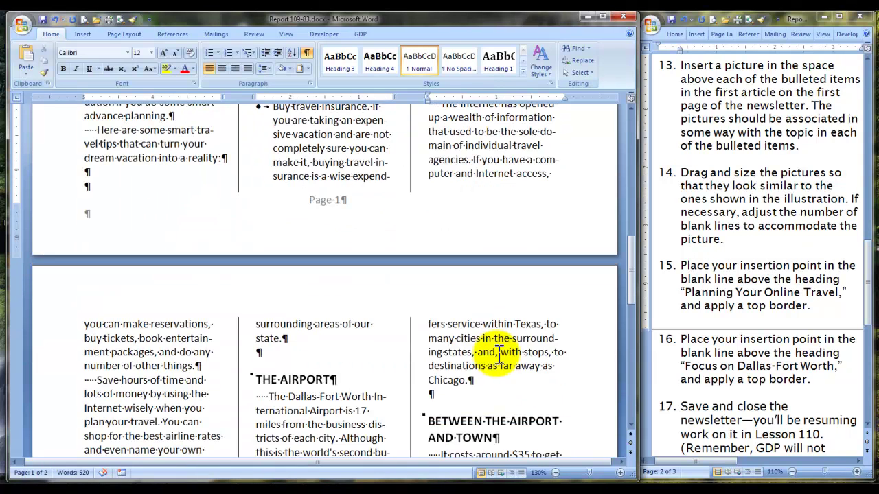
scroll(499, 354, down, 2)
scroll(499, 354, down, 2)
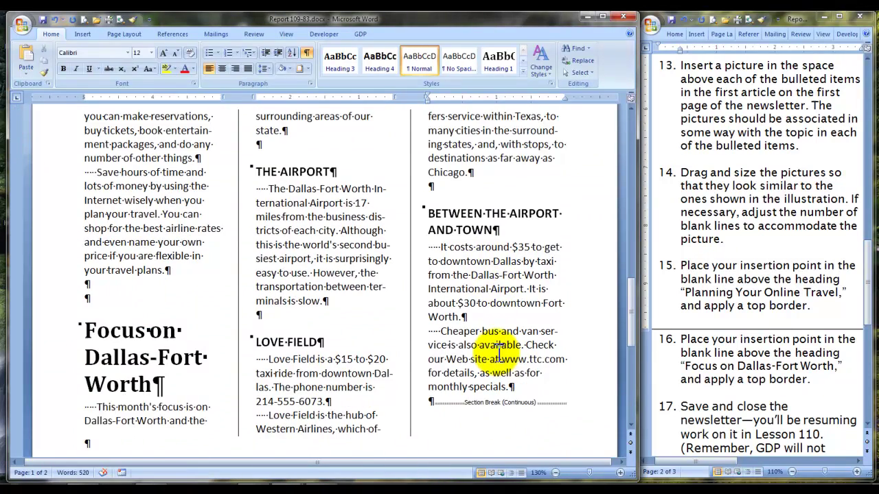
click(89, 301)
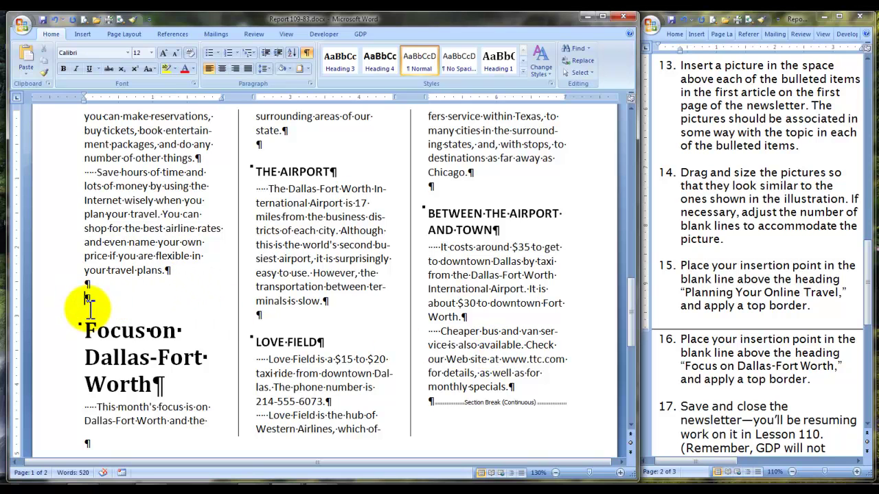
click(308, 68)
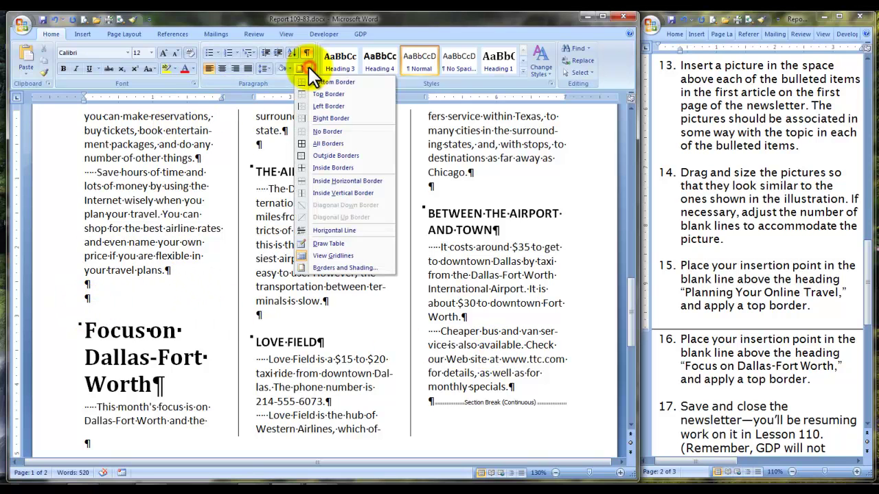
click(308, 93)
scroll(810, 362, down, 5)
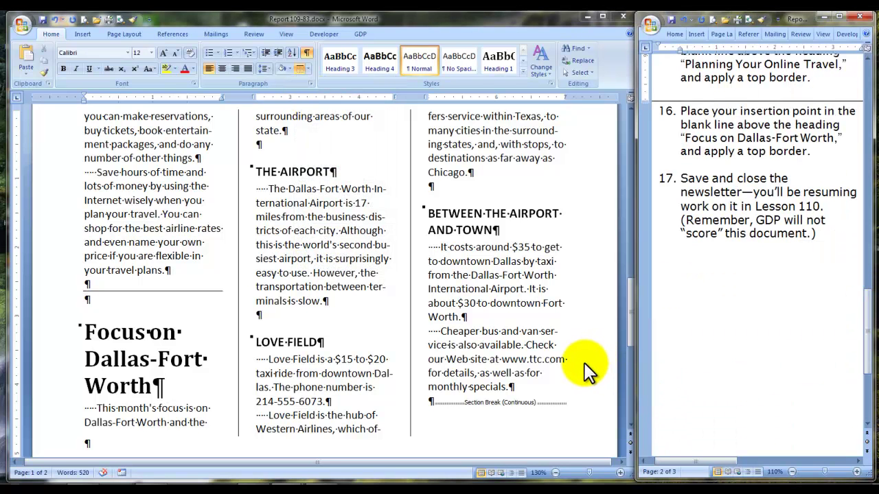
drag(628, 311, 648, 301)
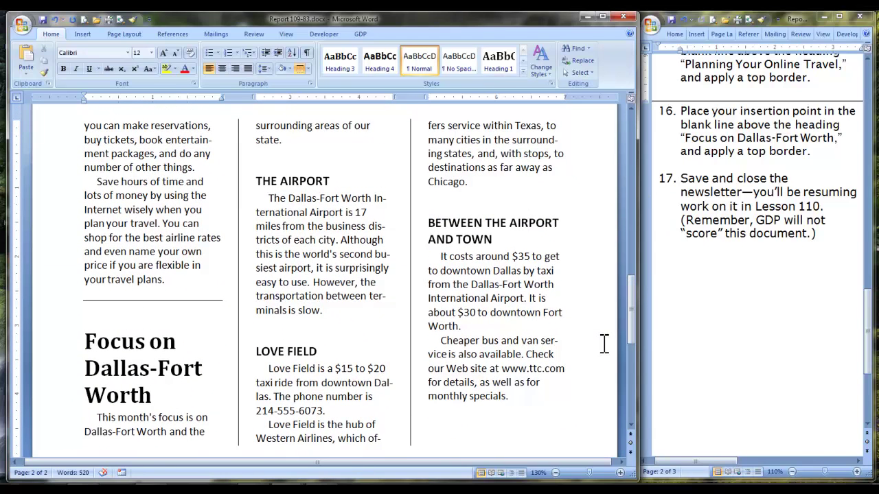